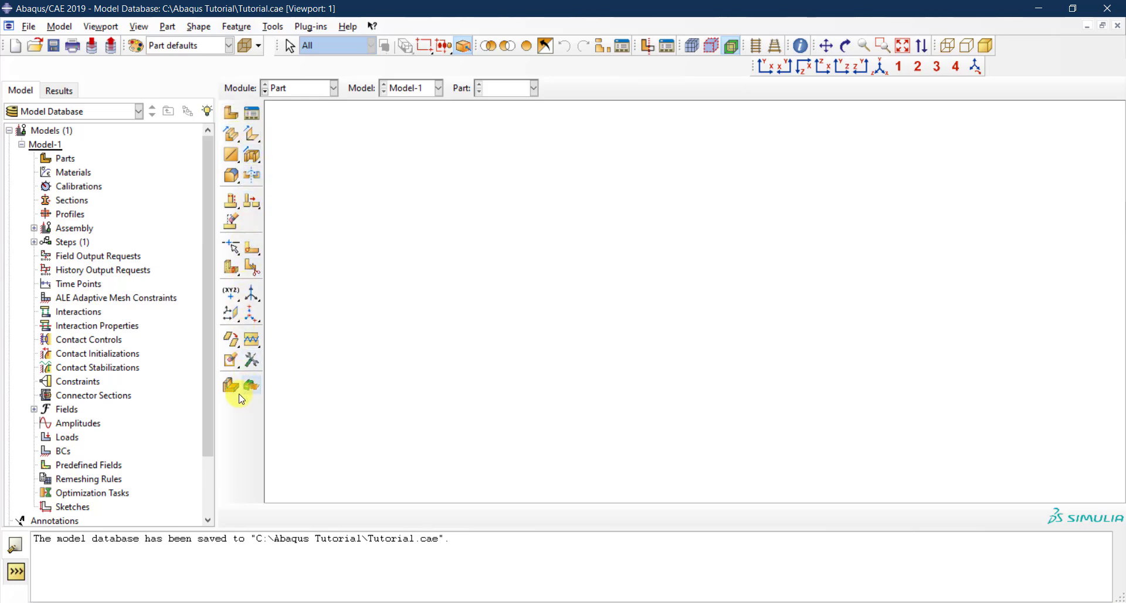
- Start a new 3D deformable part named Column with a solid extrusion as its base feature
{"action": "left_click", "coordinate": [233, 114]}
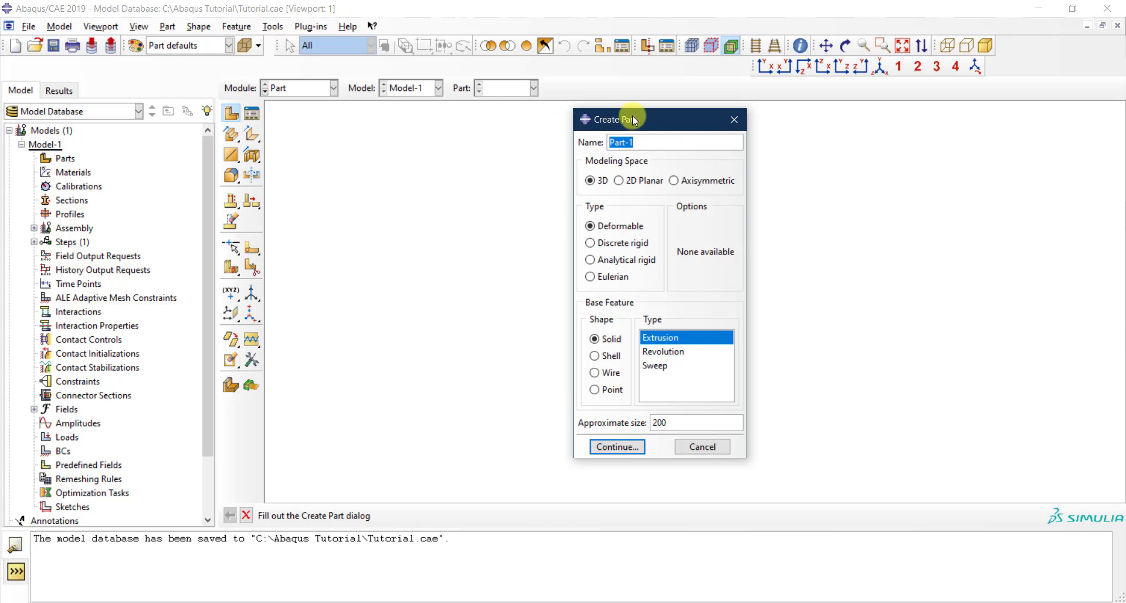
{"action": "left_click_drag", "start_coordinate": [632, 115], "coordinate": [553, 124]}
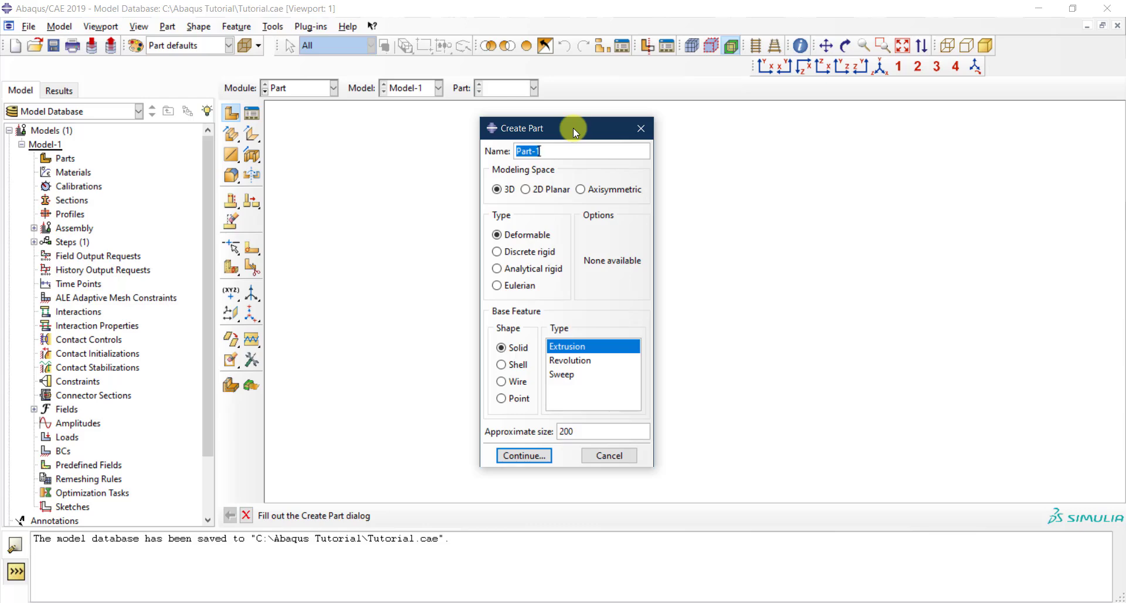
{"action": "type", "text": "Column"}
{"action": "left_click_drag", "start_coordinate": [566, 151], "coordinate": [515, 151]}
{"action": "left_click", "coordinate": [569, 153]}
{"action": "left_click", "coordinate": [501, 196]}
- Check the column dimensions in the ABAQUS Tutorial PDF, then open the section sketch with an approximate size of 200
{"action": "left_click", "coordinate": [589, 432]}
{"action": "left_click_drag", "start_coordinate": [589, 431], "coordinate": [550, 432]}
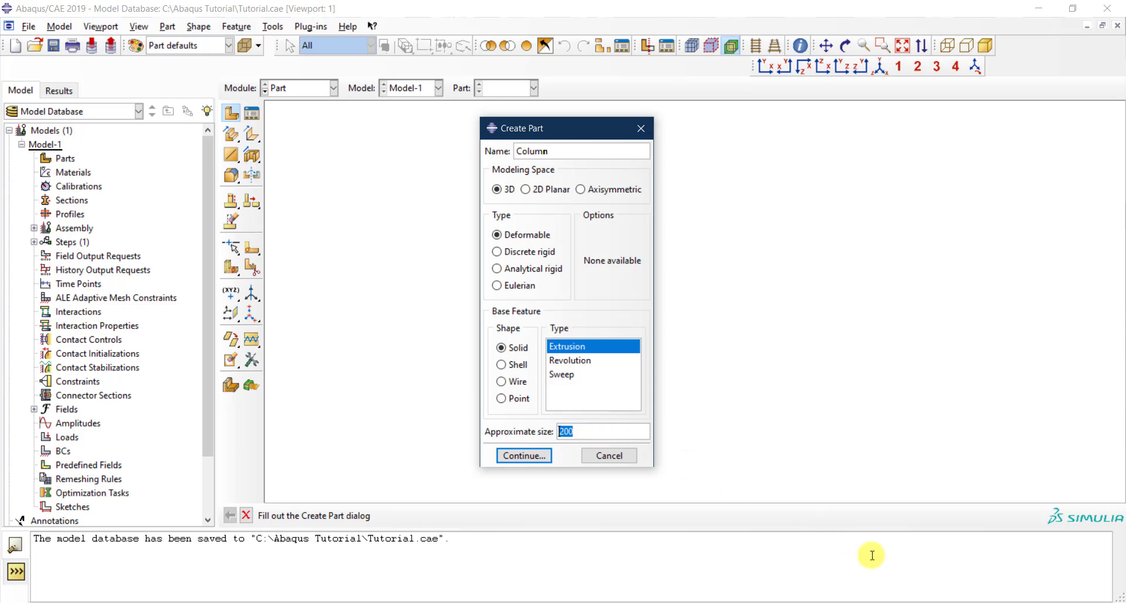
{"action": "left_click", "coordinate": [922, 602]}
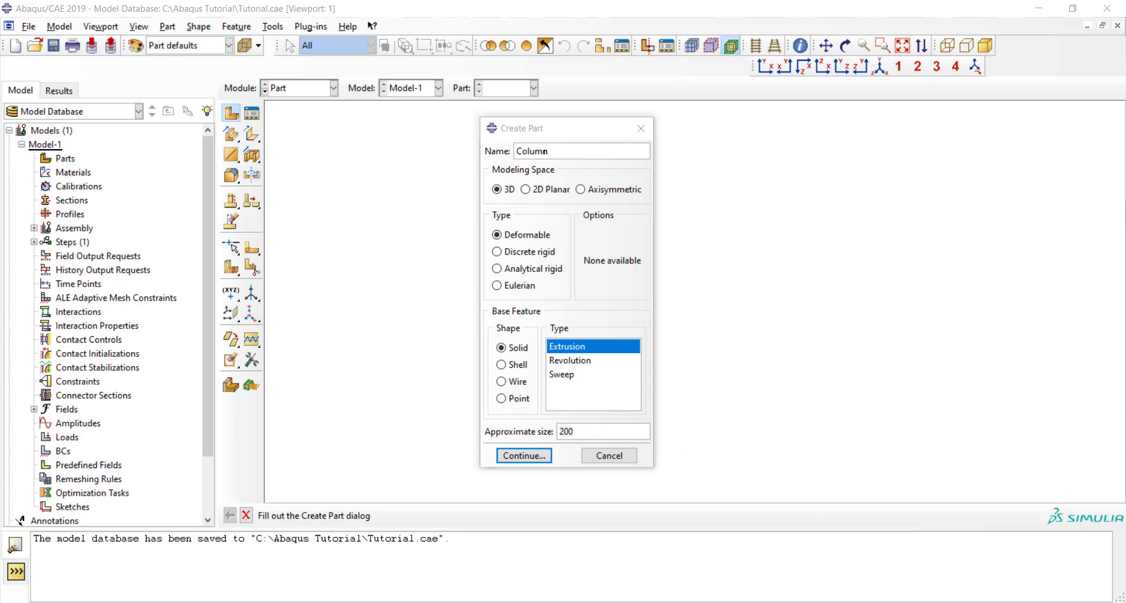
{"action": "scroll", "coordinate": [648, 459], "scroll_direction": "down", "scroll_amount": 1}
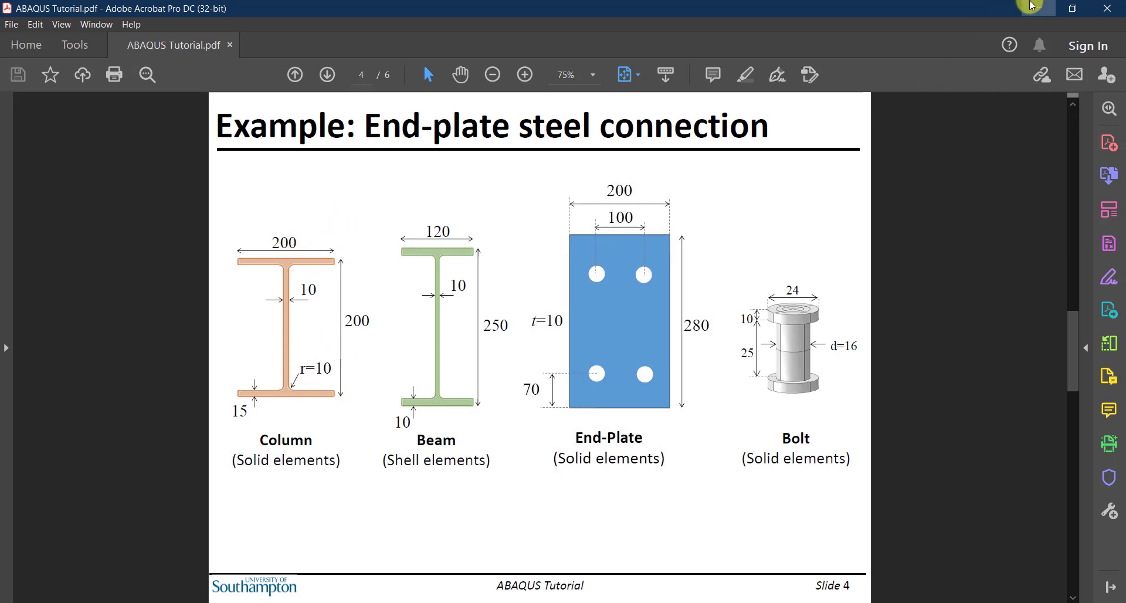
{"action": "left_click", "coordinate": [1032, 6]}
{"action": "left_click", "coordinate": [580, 431]}
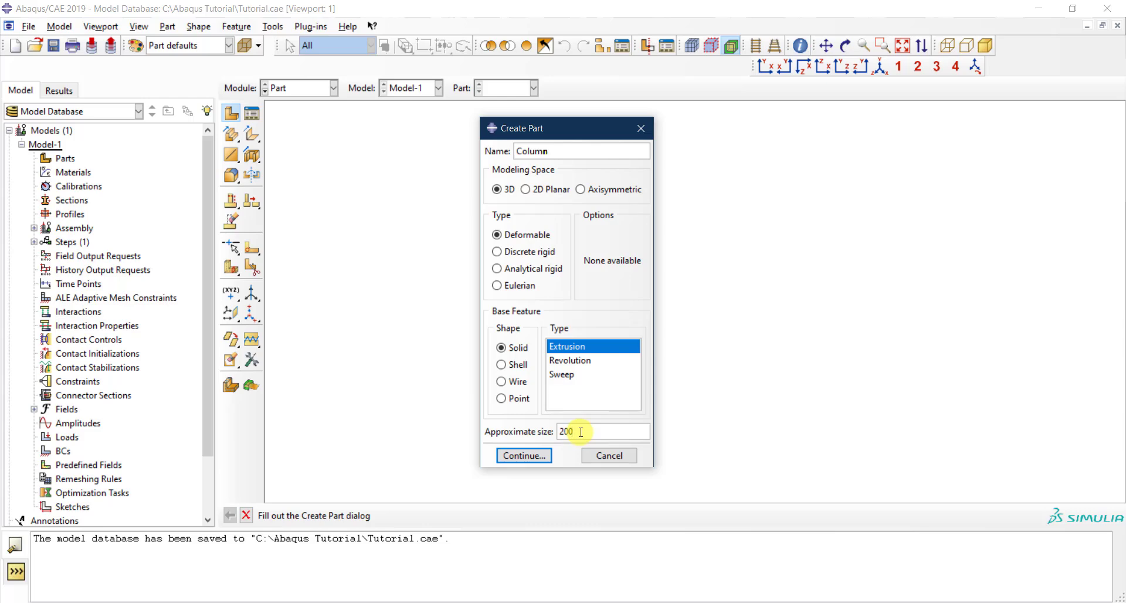
{"action": "left_click", "coordinate": [535, 457]}
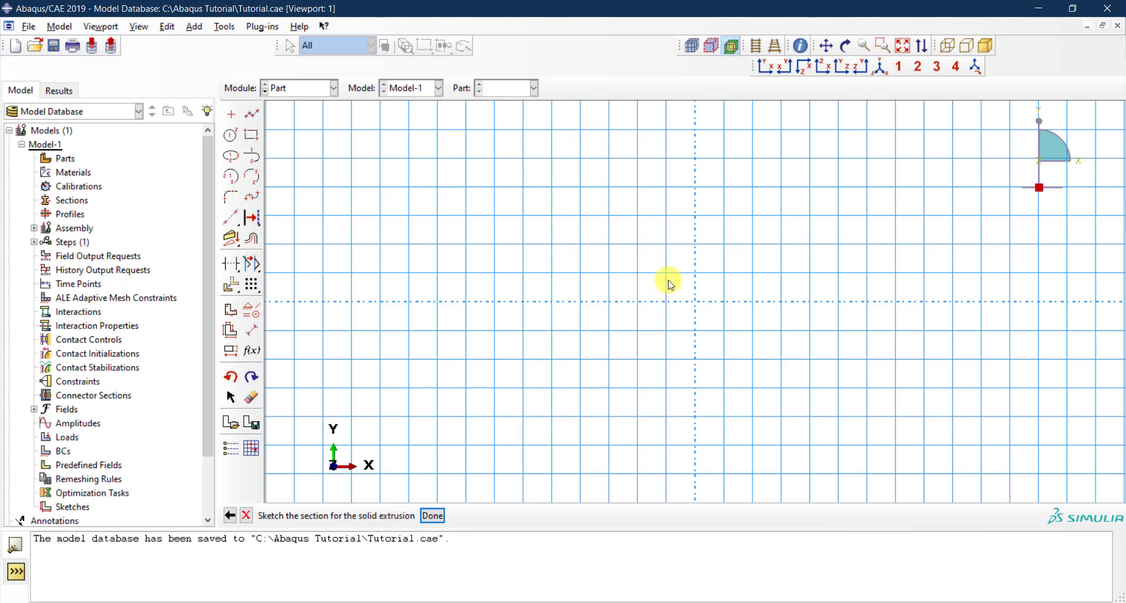
- Examine the full extent of the sketch sheet and its grid
{"action": "scroll", "coordinate": [670, 283], "scroll_direction": "up", "scroll_amount": 1}
{"action": "scroll", "coordinate": [670, 283], "scroll_direction": "down", "scroll_amount": 3}
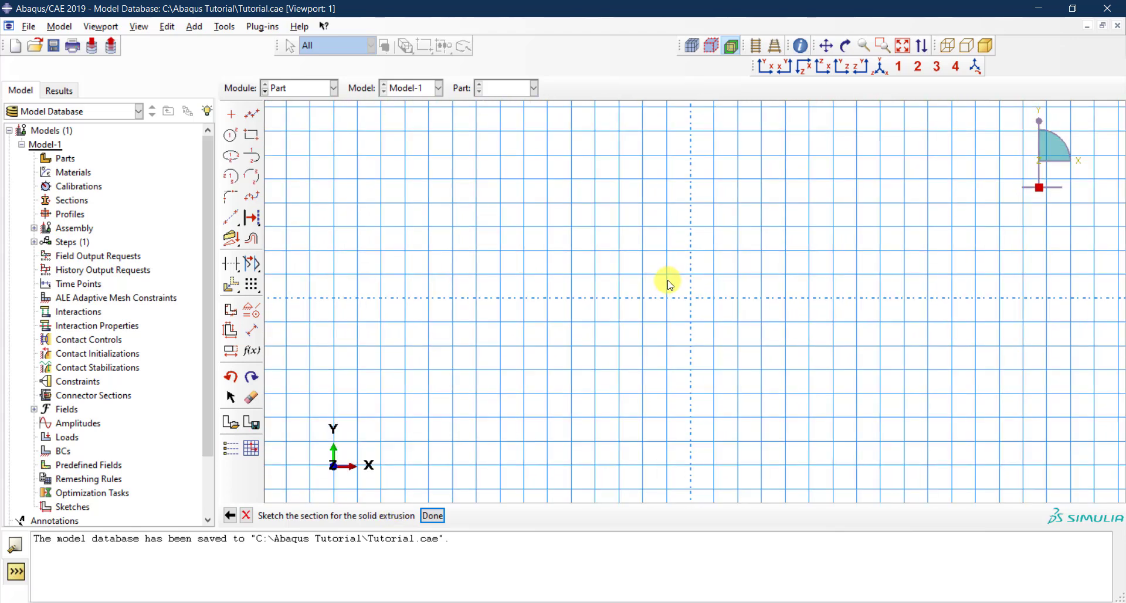
{"action": "scroll", "coordinate": [670, 283], "scroll_direction": "down", "scroll_amount": 5}
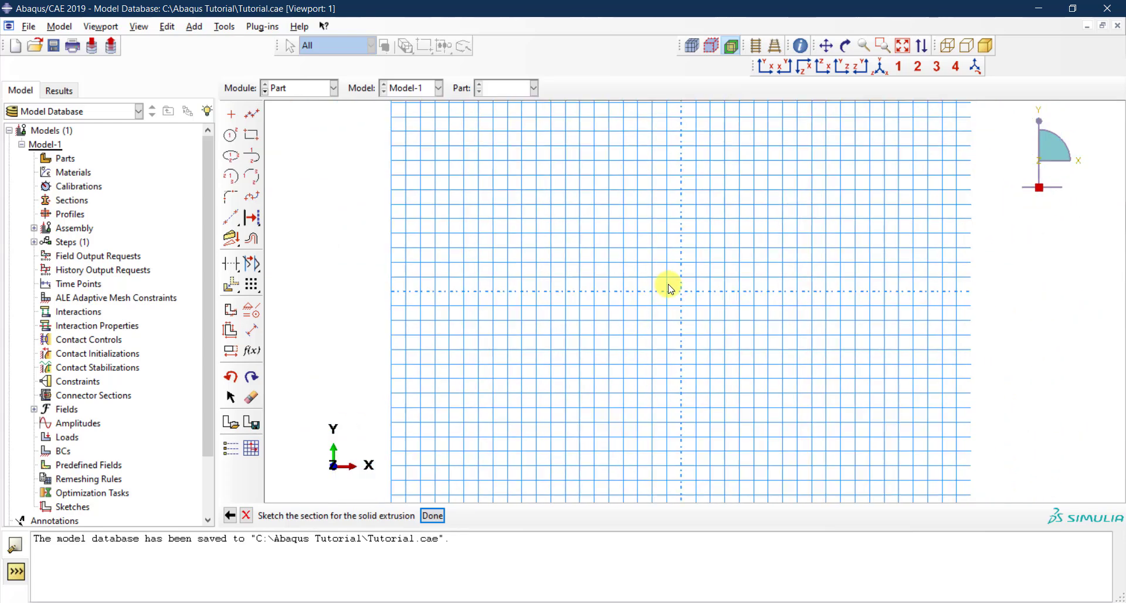
{"action": "scroll", "coordinate": [672, 288], "scroll_direction": "down", "scroll_amount": 2}
{"action": "scroll", "coordinate": [672, 289], "scroll_direction": "down", "scroll_amount": 1}
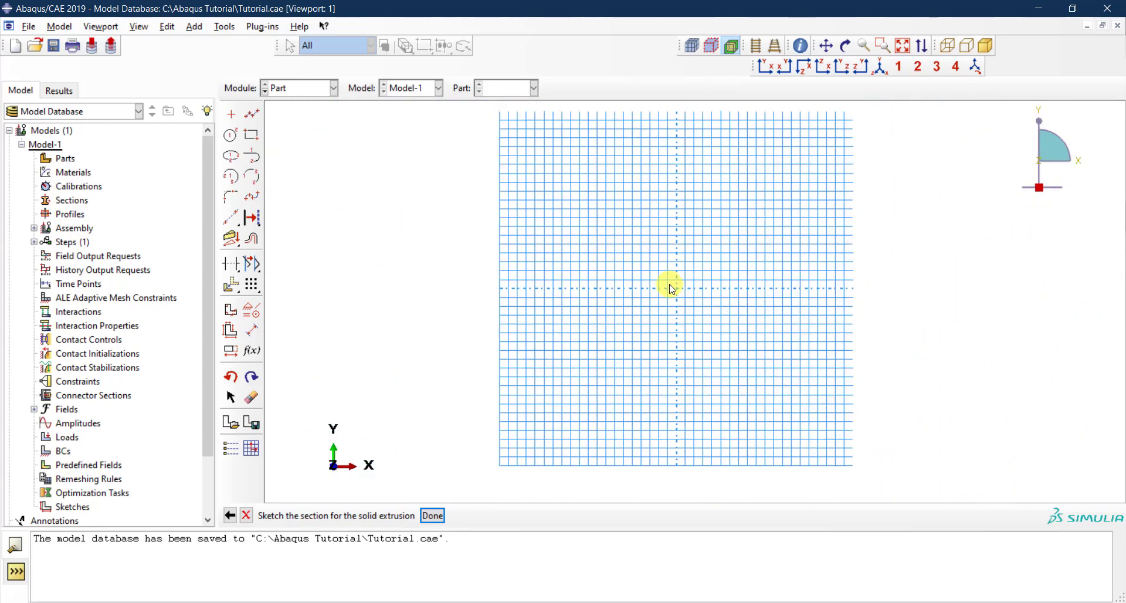
{"action": "scroll", "coordinate": [891, 112], "scroll_direction": "up", "scroll_amount": 1}
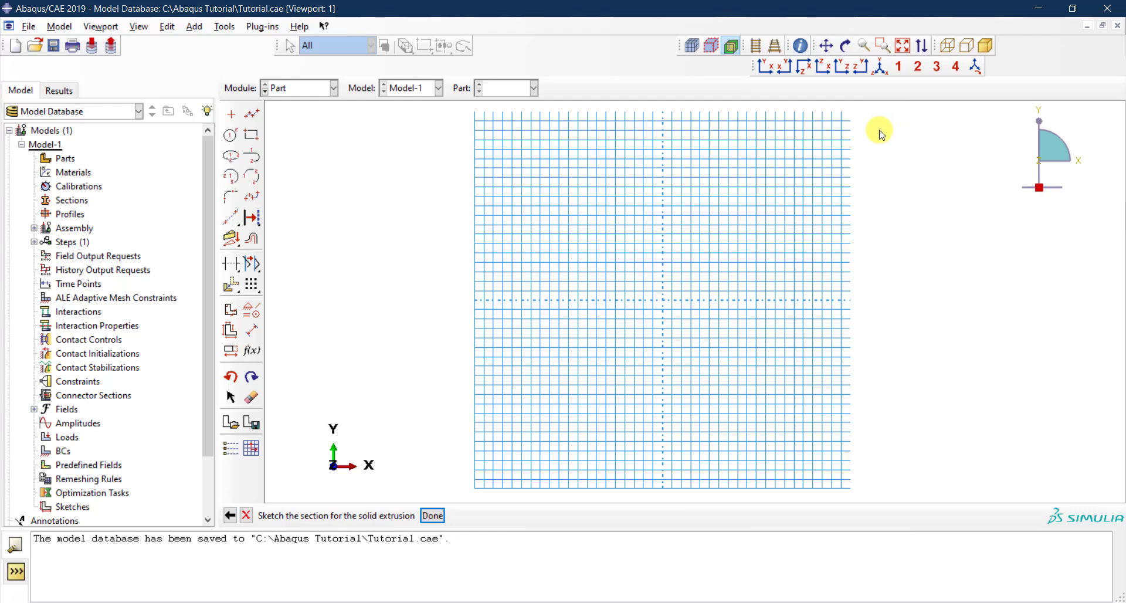
{"action": "scroll", "coordinate": [878, 127], "scroll_direction": "down", "scroll_amount": 1}
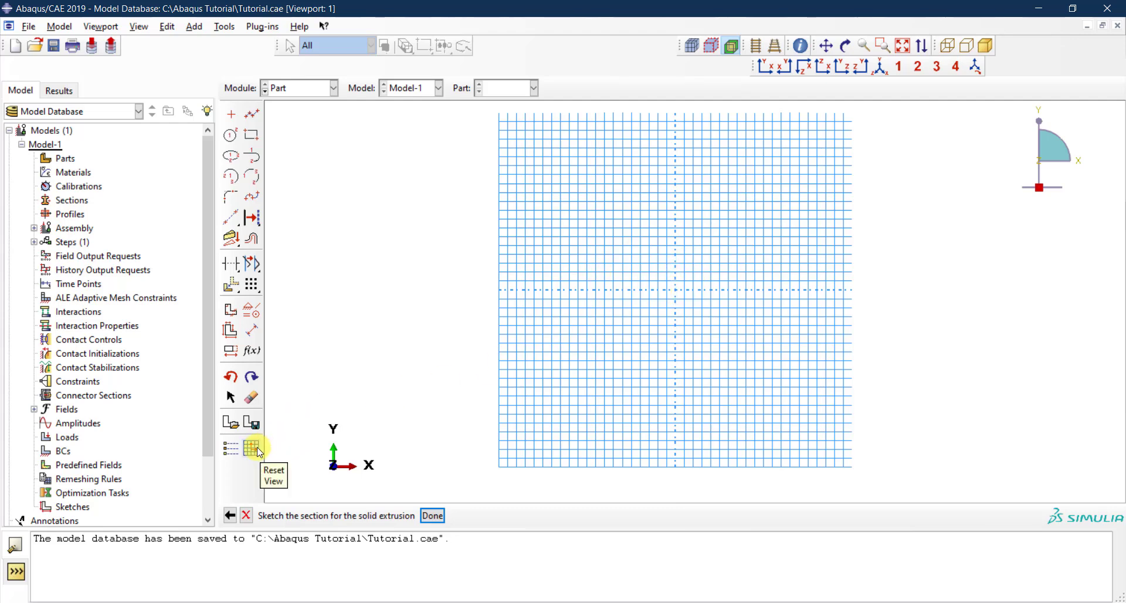
- Review the sketcher's general, dimension, constraint and image options, and close them without changes
{"action": "left_click", "coordinate": [232, 449]}
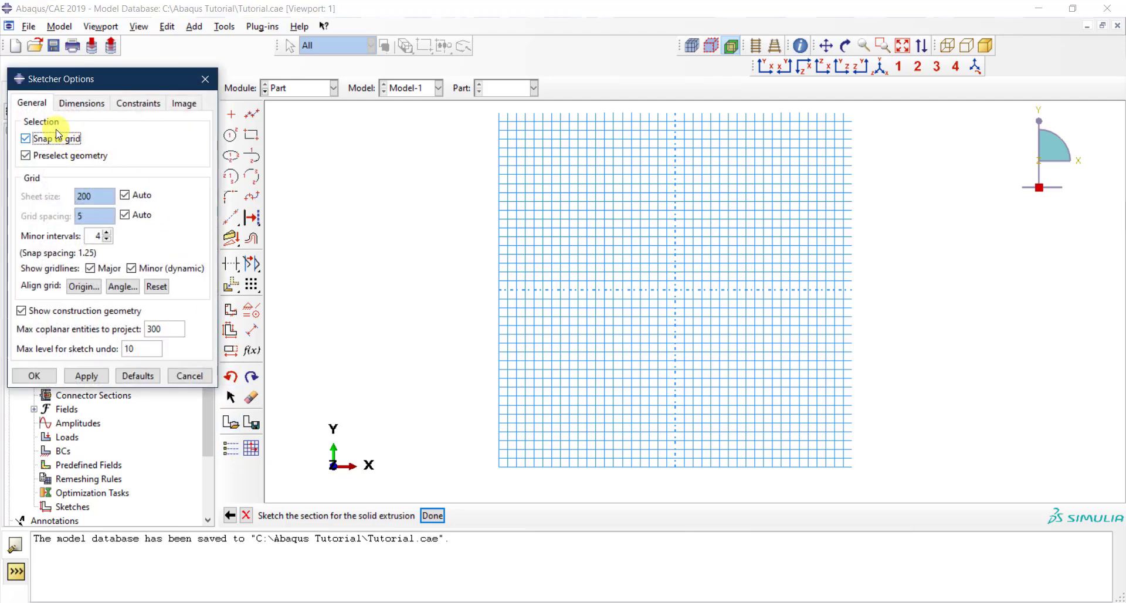
{"action": "mouse_move", "coordinate": [93, 74]}
{"action": "left_mouse_down"}
{"action": "mouse_move", "coordinate": [237, 118]}
{"action": "mouse_move", "coordinate": [321, 113]}
{"action": "left_mouse_up"}
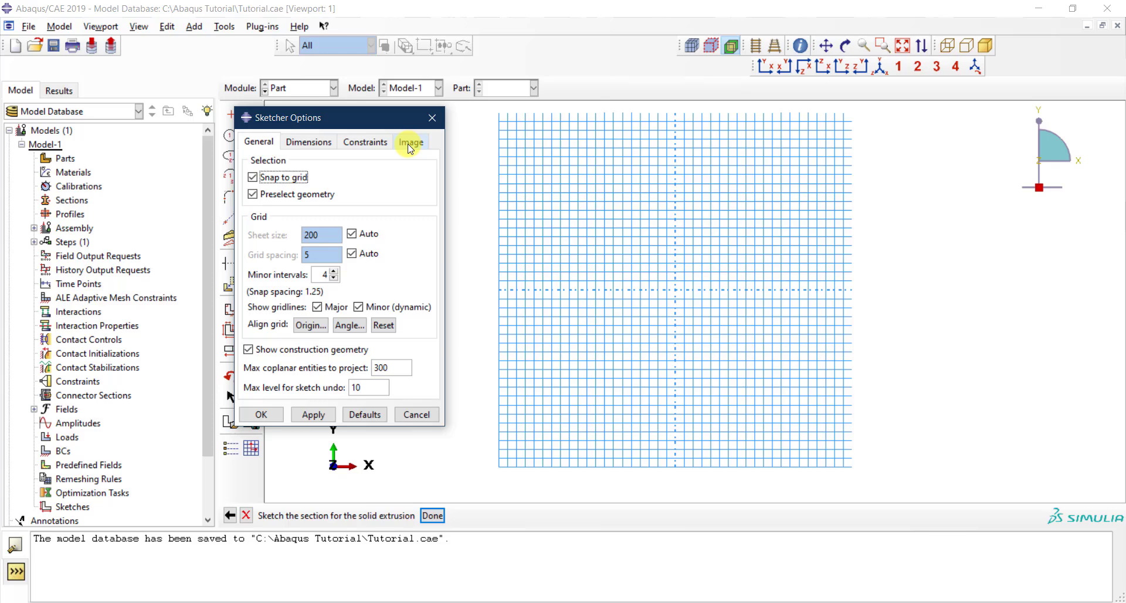
{"action": "left_click", "coordinate": [308, 142]}
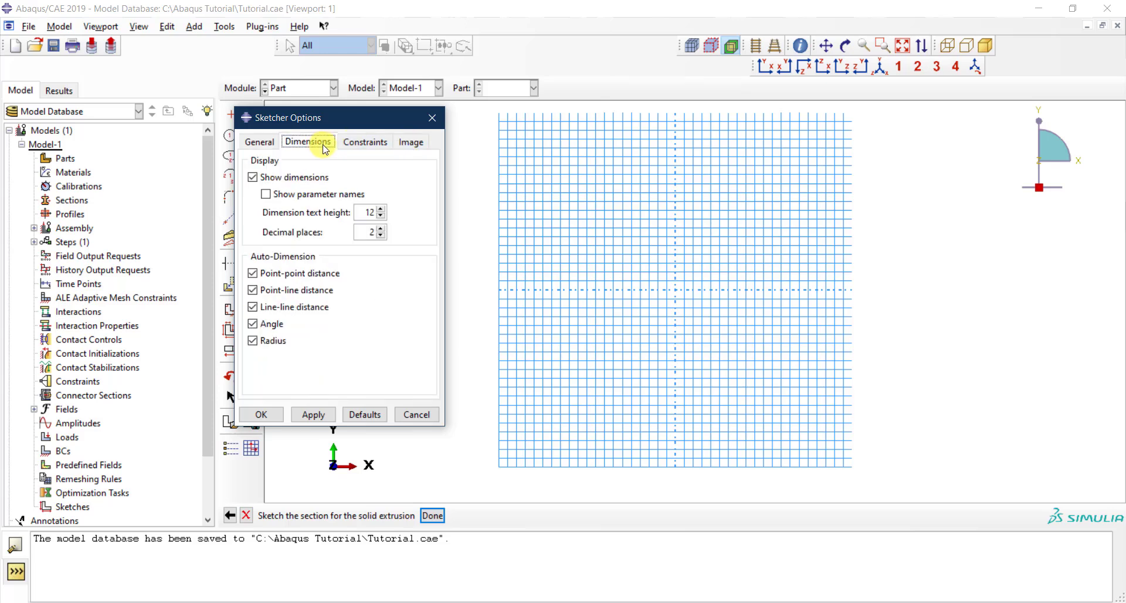
{"action": "left_click", "coordinate": [365, 143]}
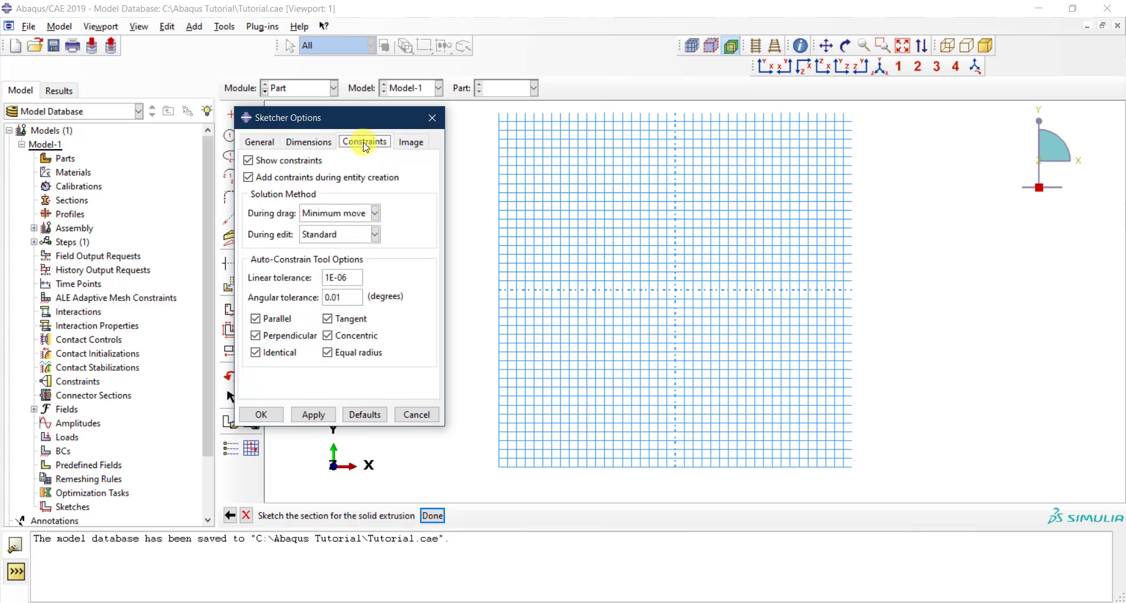
{"action": "left_click", "coordinate": [403, 143]}
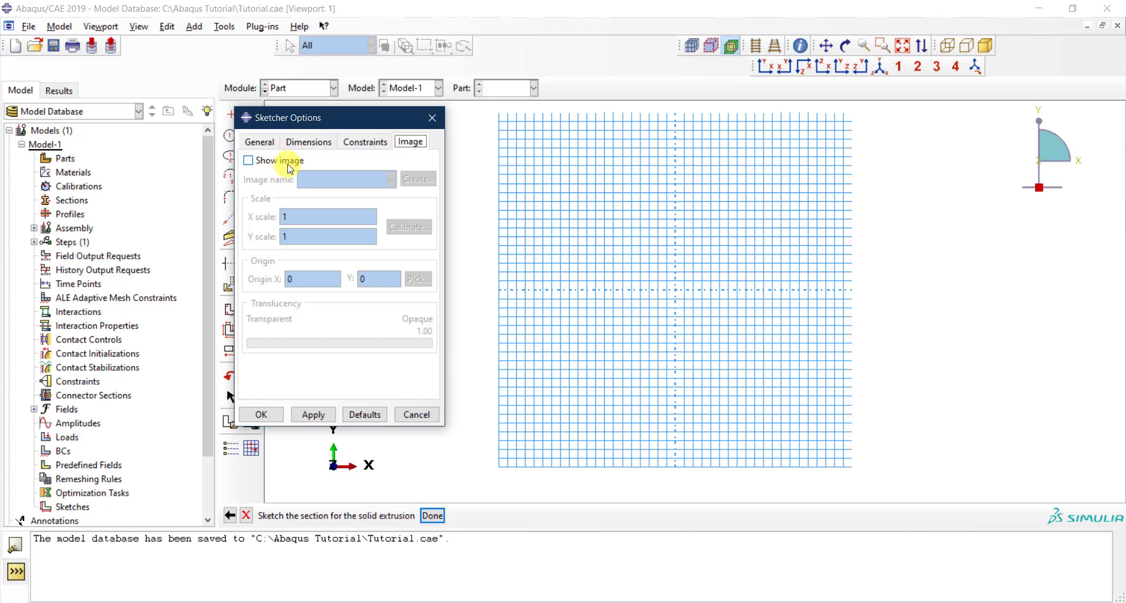
{"action": "left_click", "coordinate": [261, 143]}
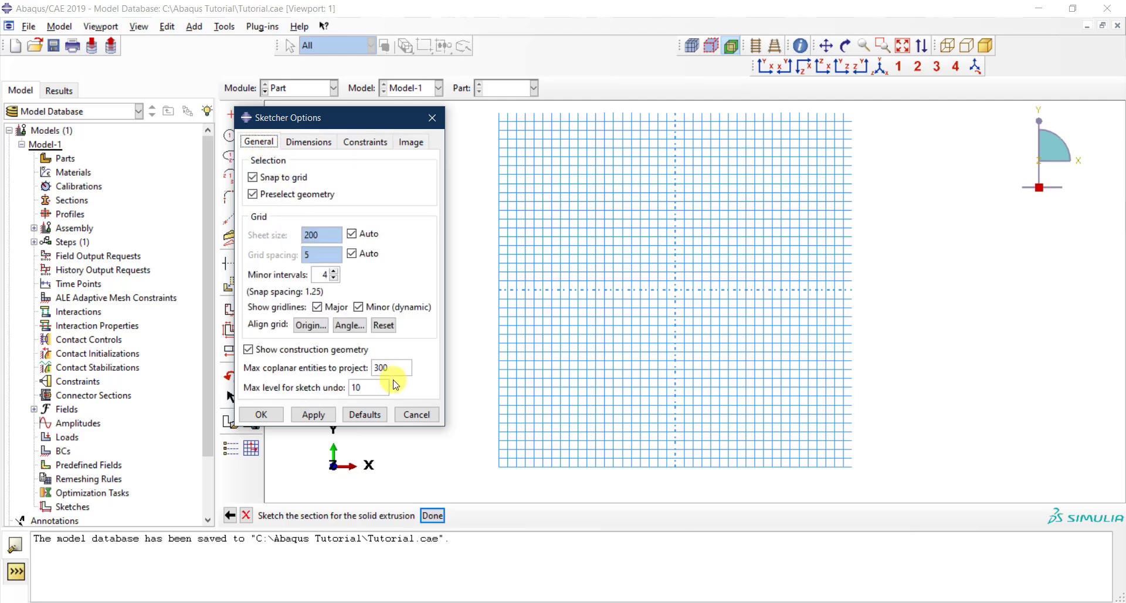
{"action": "left_click", "coordinate": [423, 416]}
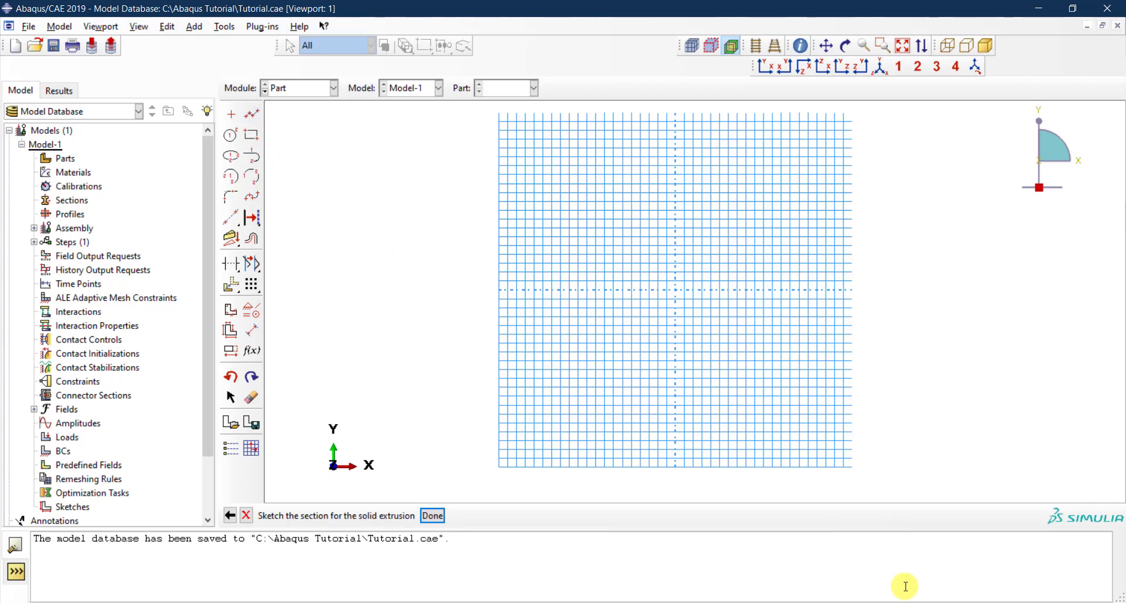
- Switch to the ABAQUS Tutorial PDF and examine the flanges, web and dimensions of the column's cross-section
{"action": "left_click", "coordinate": [925, 602]}
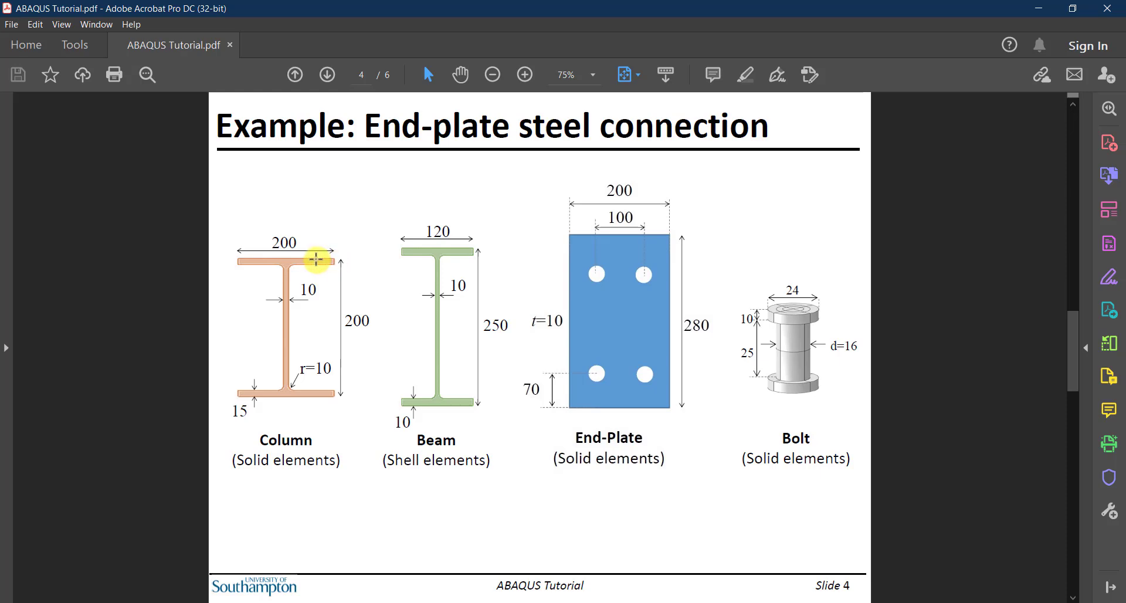
{"action": "key", "text": "ctrl+equal"}
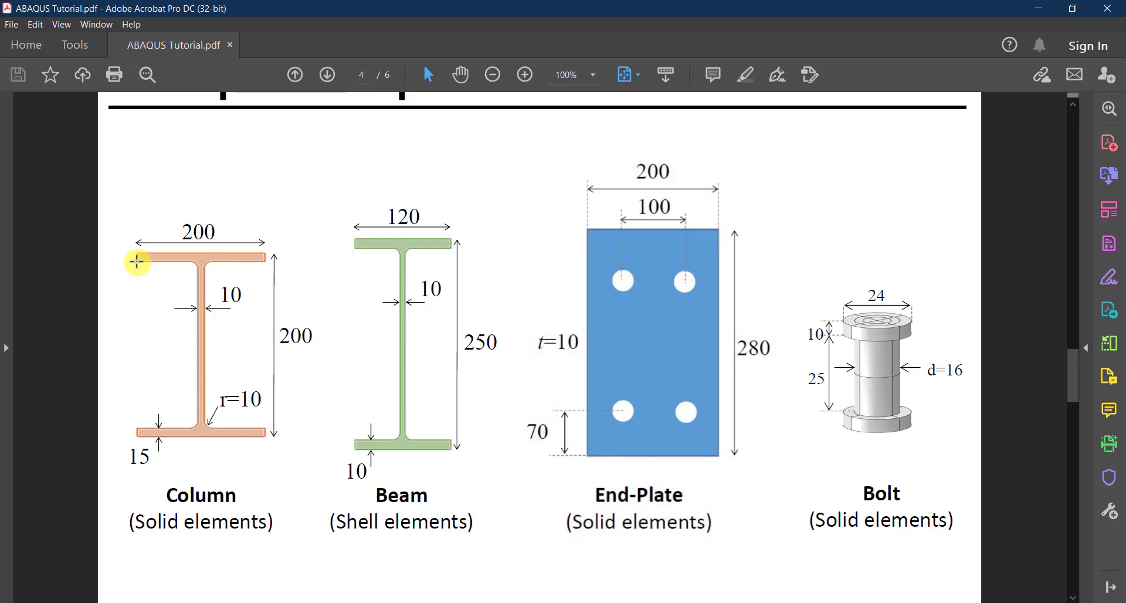
{"action": "left_click_drag", "start_coordinate": [138, 261], "coordinate": [266, 252]}
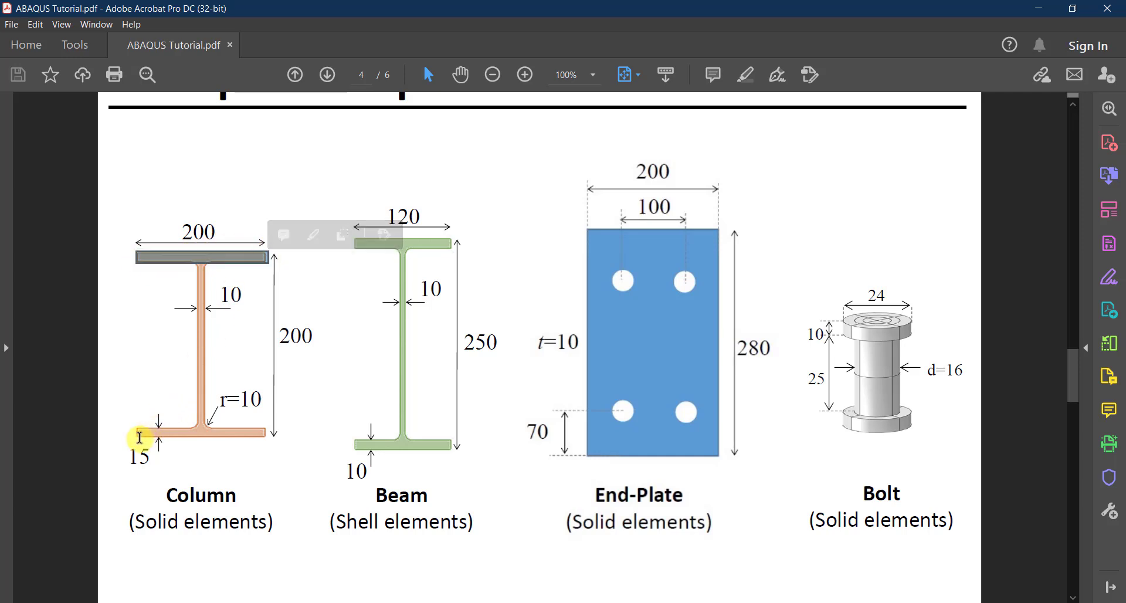
{"action": "left_click", "coordinate": [136, 440]}
{"action": "left_click_drag", "start_coordinate": [138, 423], "coordinate": [140, 427]}
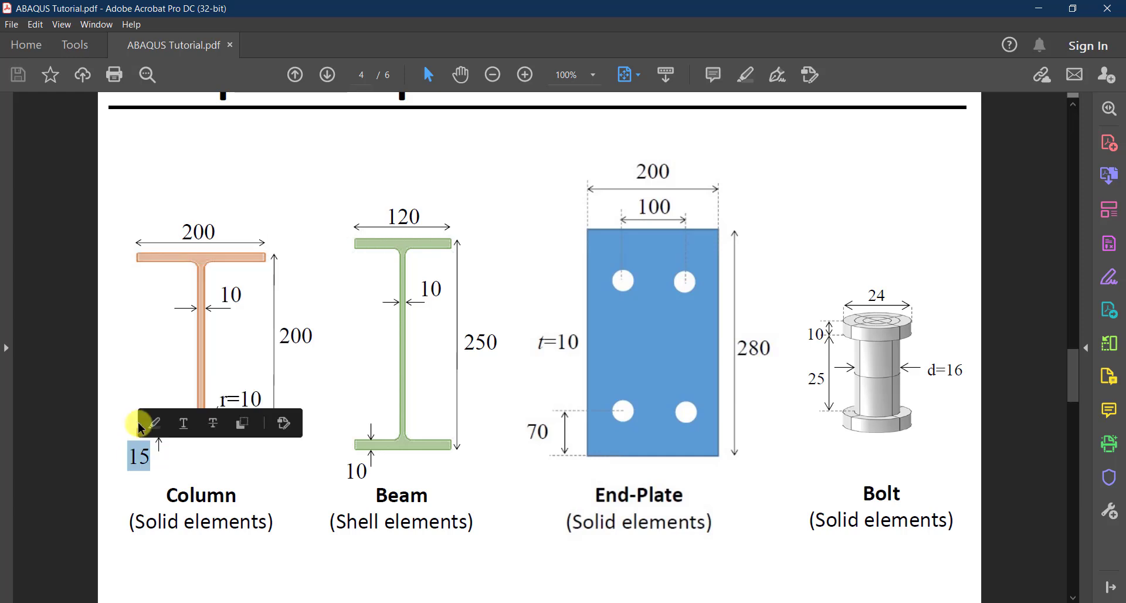
{"action": "left_click", "coordinate": [124, 416]}
{"action": "left_click_drag", "start_coordinate": [263, 436], "coordinate": [133, 426]}
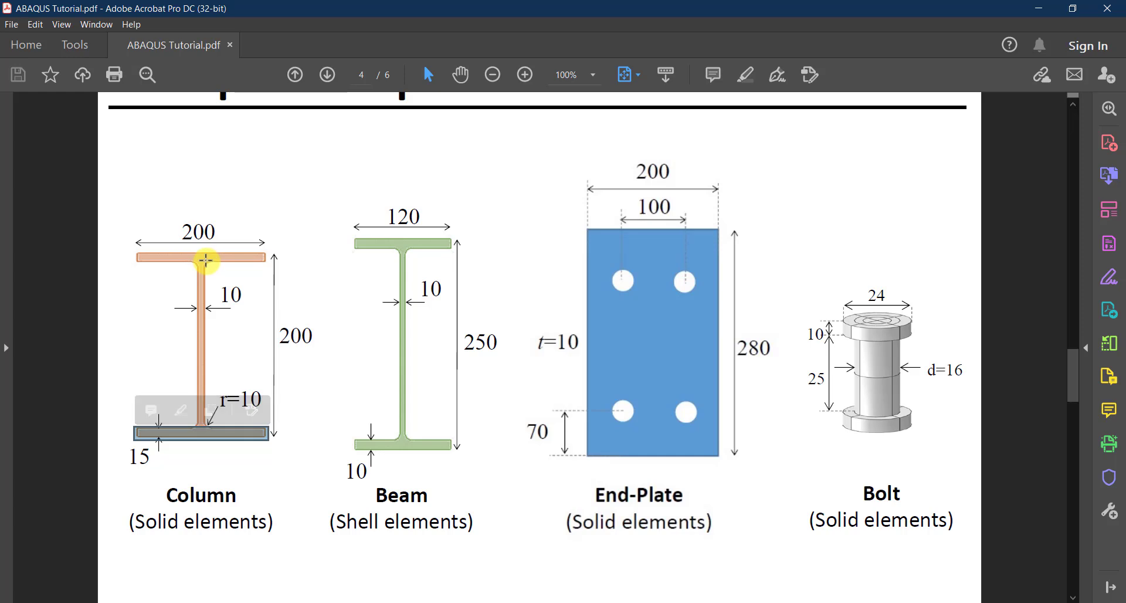
{"action": "left_click_drag", "start_coordinate": [206, 261], "coordinate": [196, 435]}
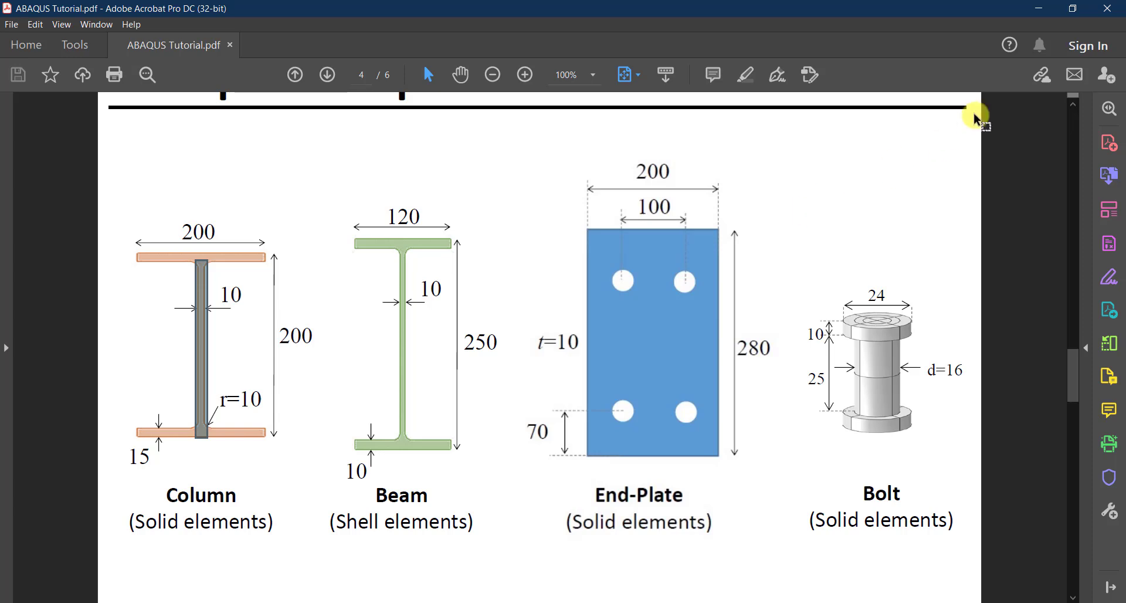
{"action": "left_click", "coordinate": [283, 232]}
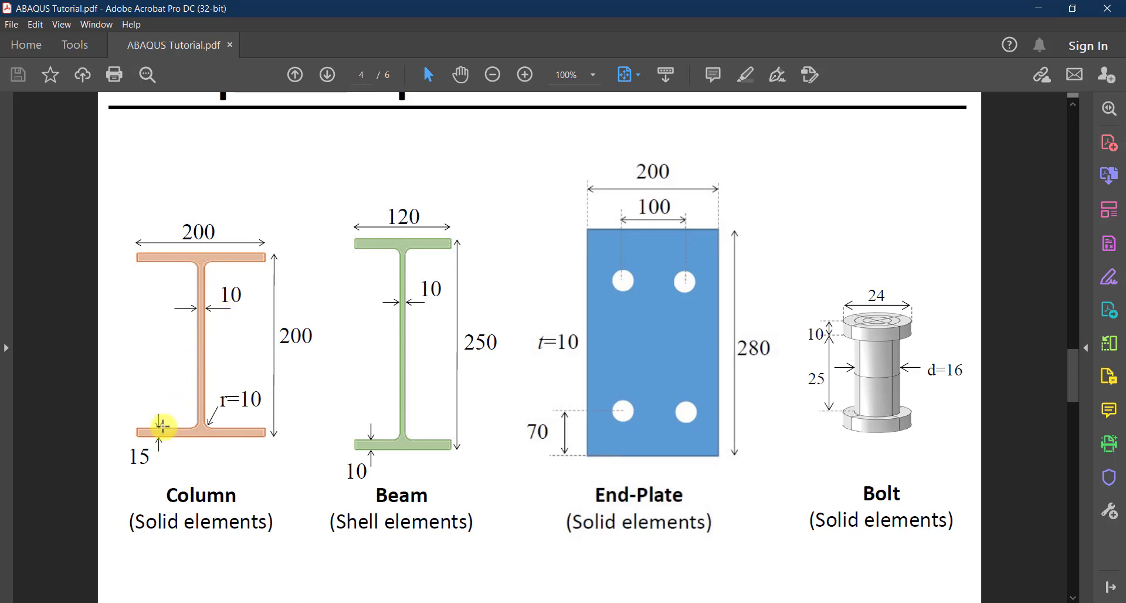
{"action": "left_click", "coordinate": [1049, 16]}
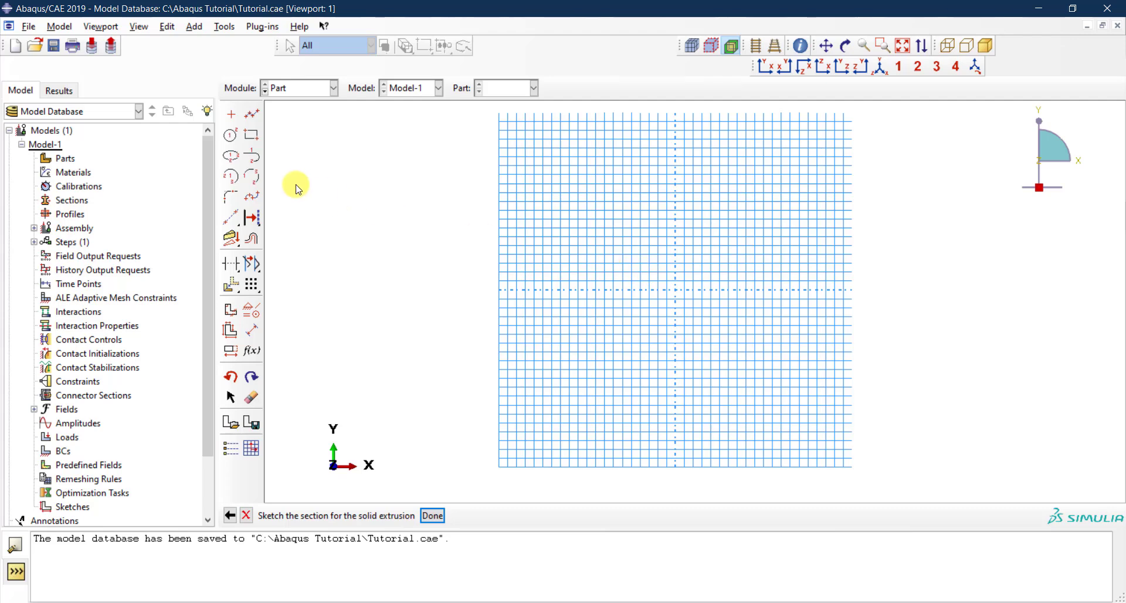
- Consult the PDF's column section and draw the upper flange as a rectangle 200 wide and 15 high along the sheet's upper edge
{"action": "left_click", "coordinate": [254, 134]}
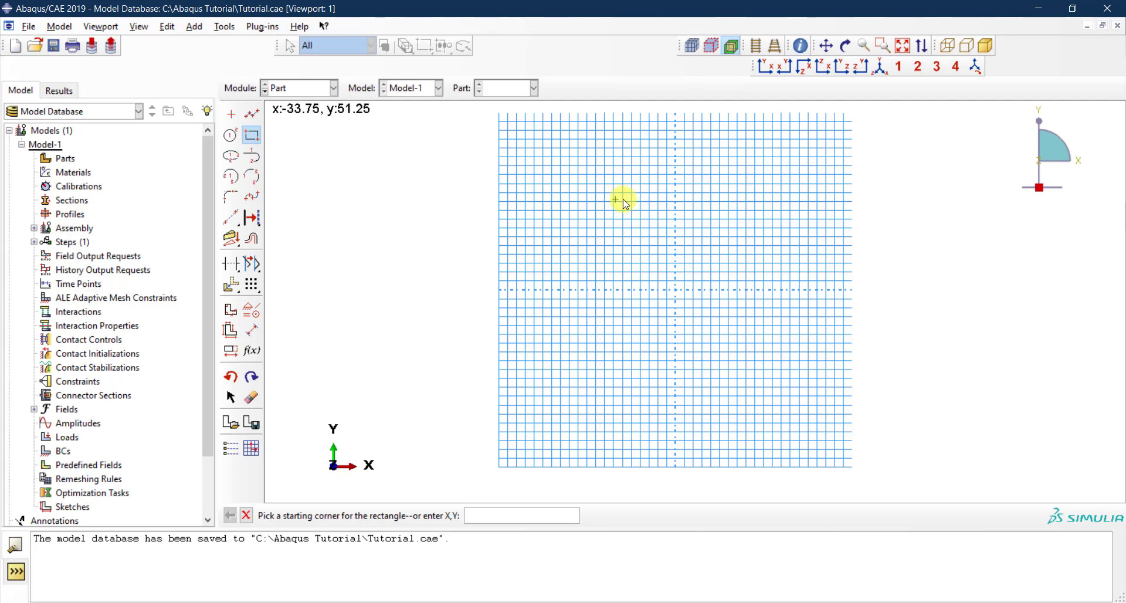
{"action": "left_click", "coordinate": [915, 602]}
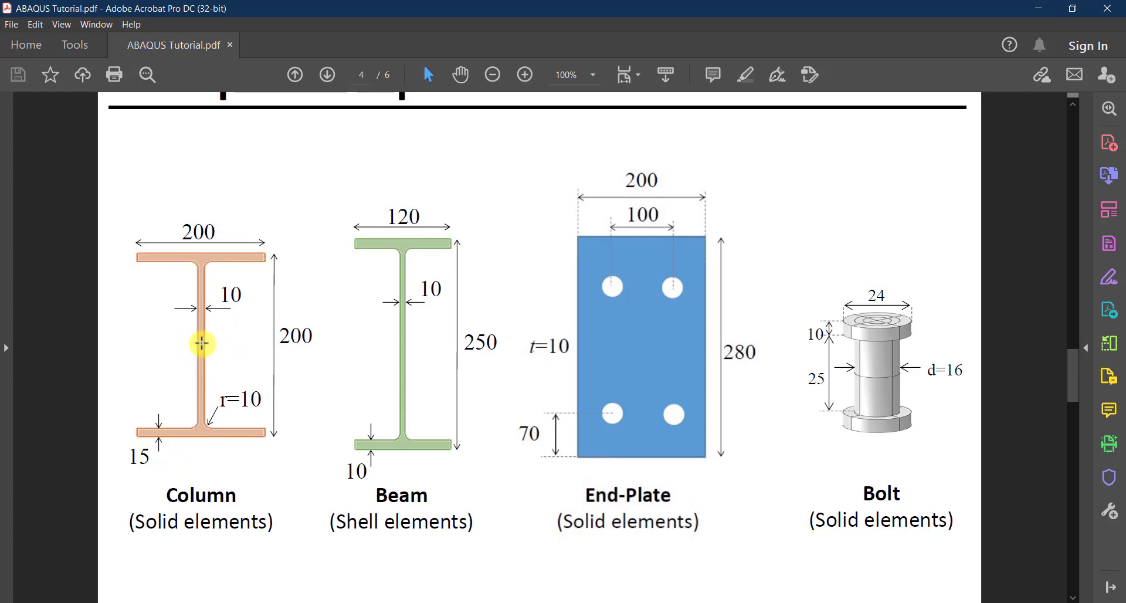
{"action": "left_click", "coordinate": [197, 345]}
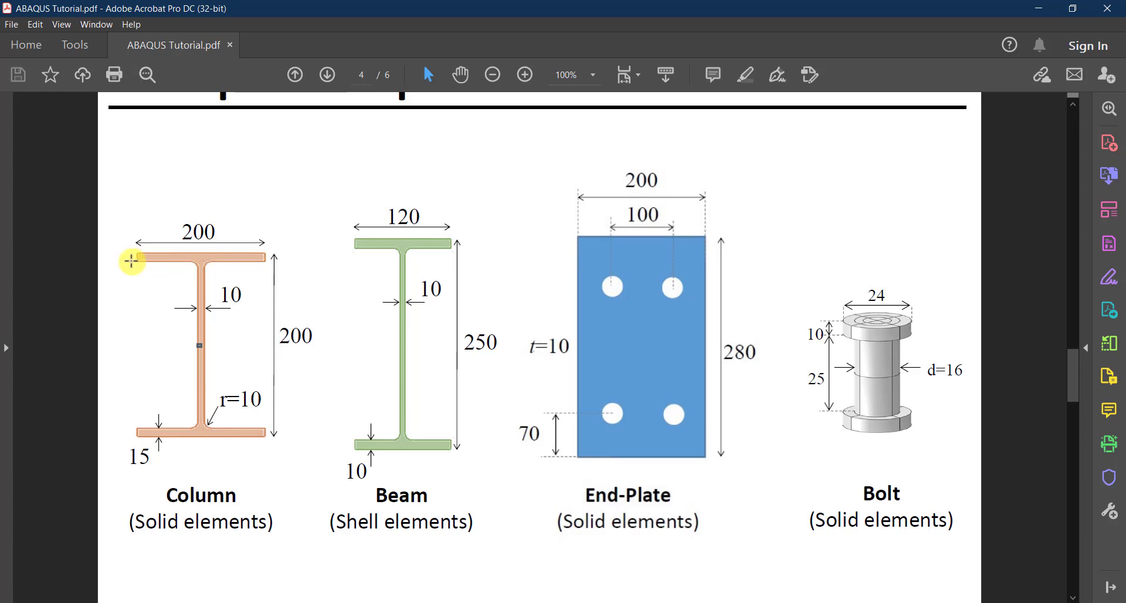
{"action": "left_click", "coordinate": [212, 253]}
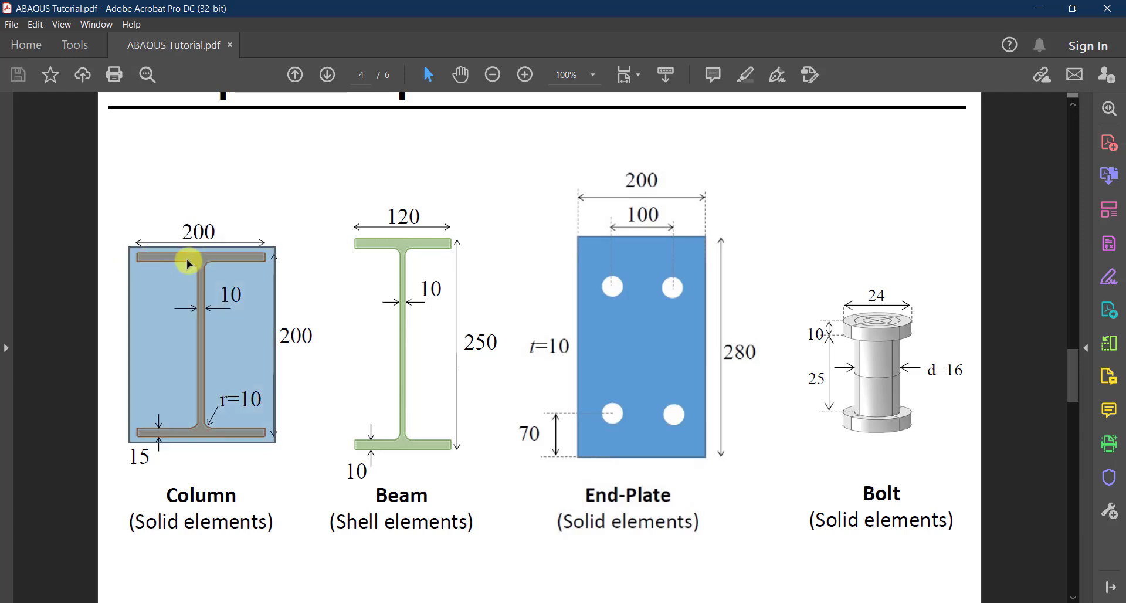
{"action": "left_click", "coordinate": [197, 242]}
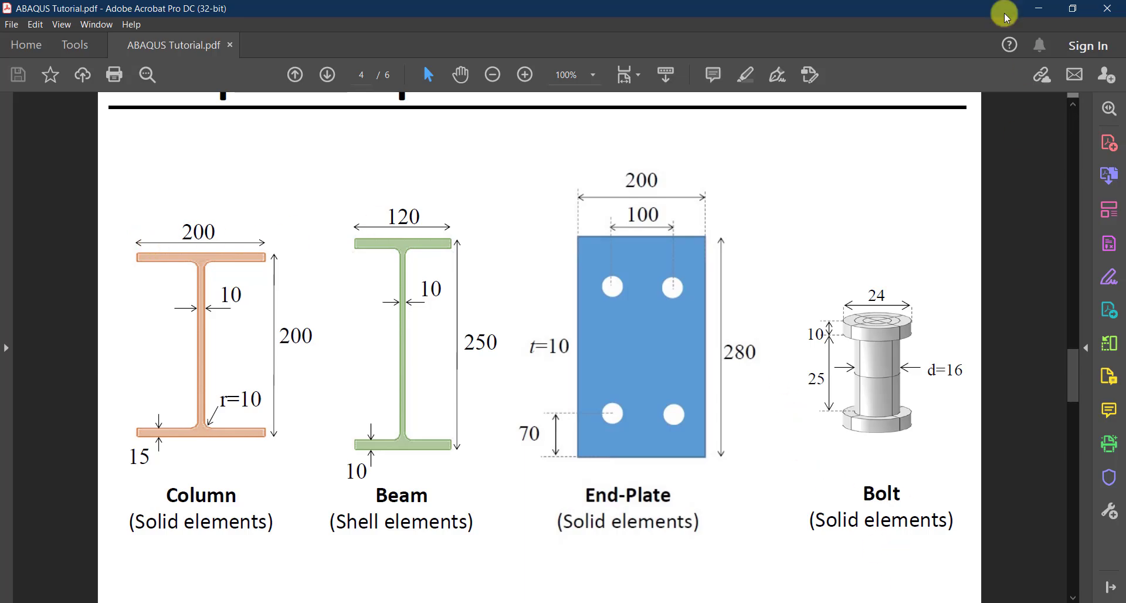
{"action": "left_click", "coordinate": [1030, 7]}
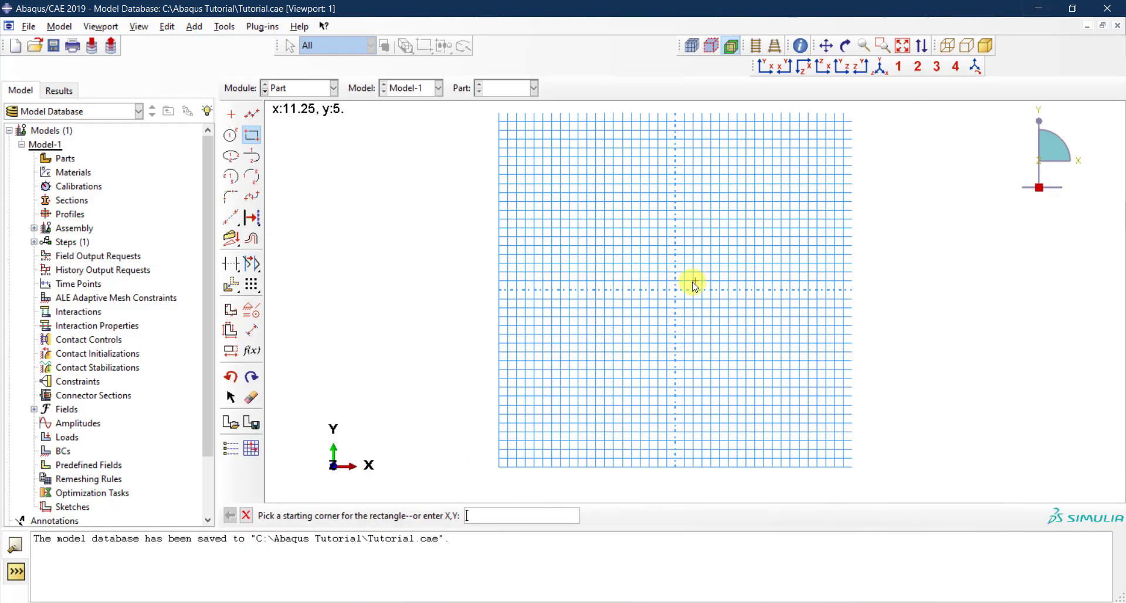
{"action": "left_click", "coordinate": [498, 141]}
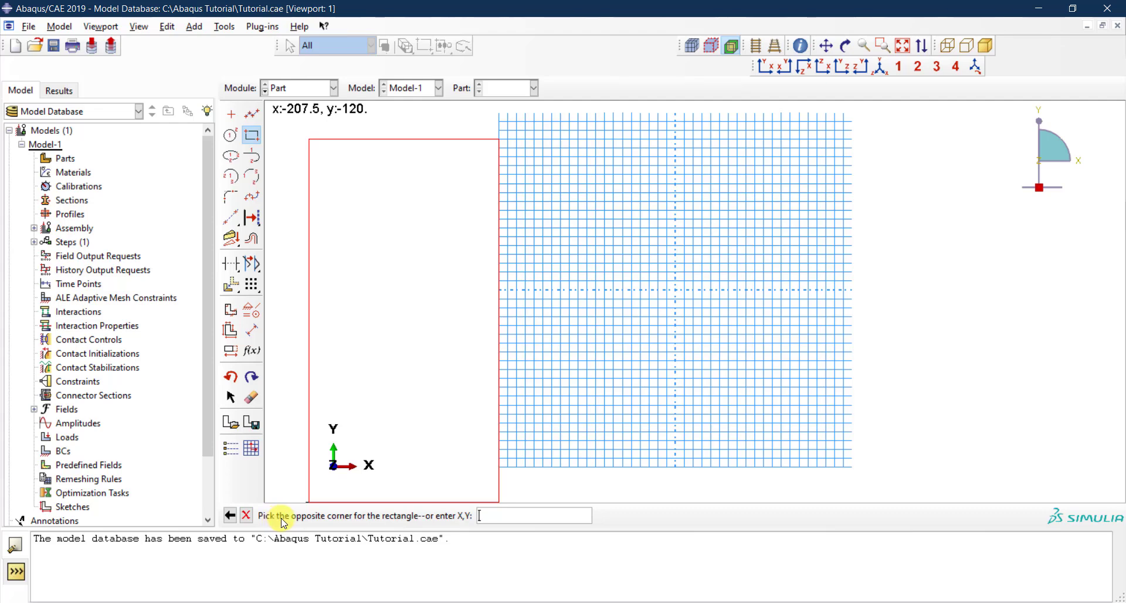
{"action": "left_click", "coordinate": [852, 115]}
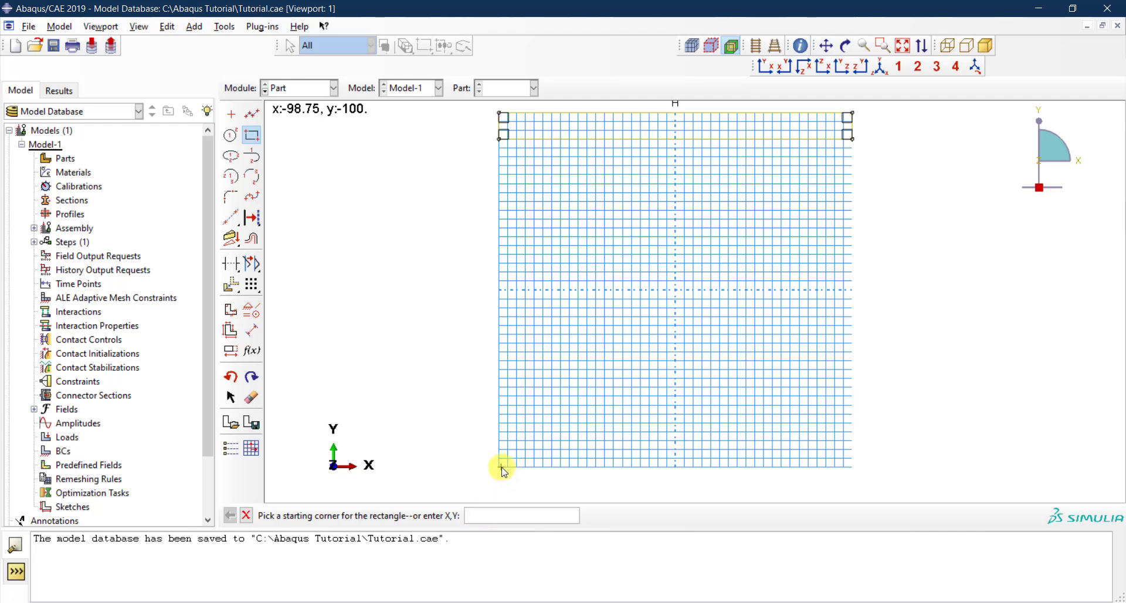
- Draw the lower flange as a rectangle with opposite corners at (-100, -100) and (100, -85)
{"action": "left_click", "coordinate": [488, 515]}
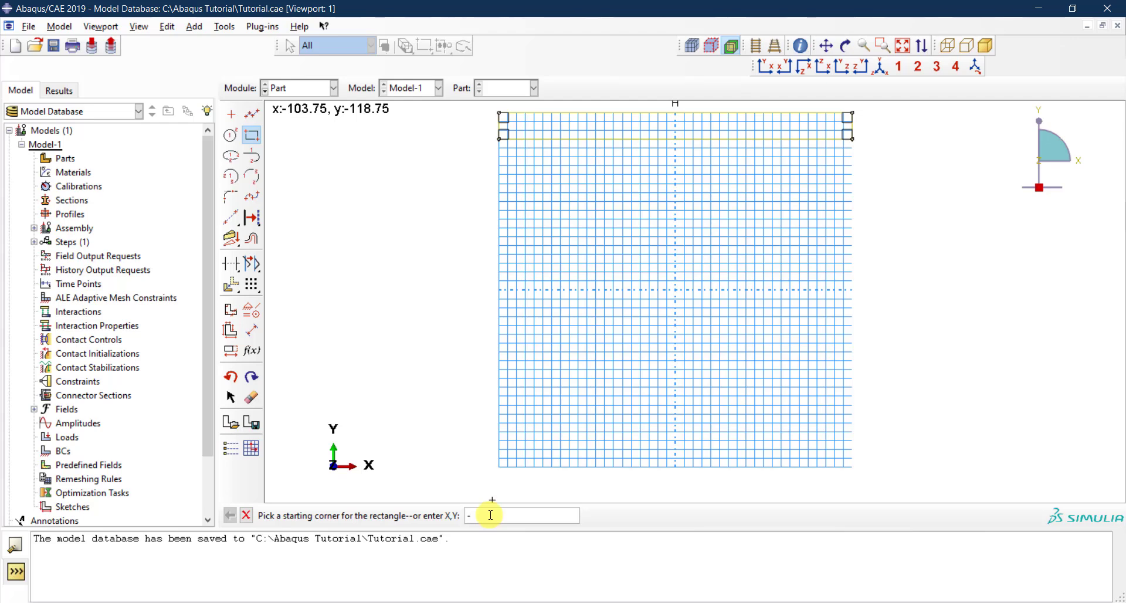
{"action": "type", "text": "-100"}
{"action": "key", "text": "Return"}
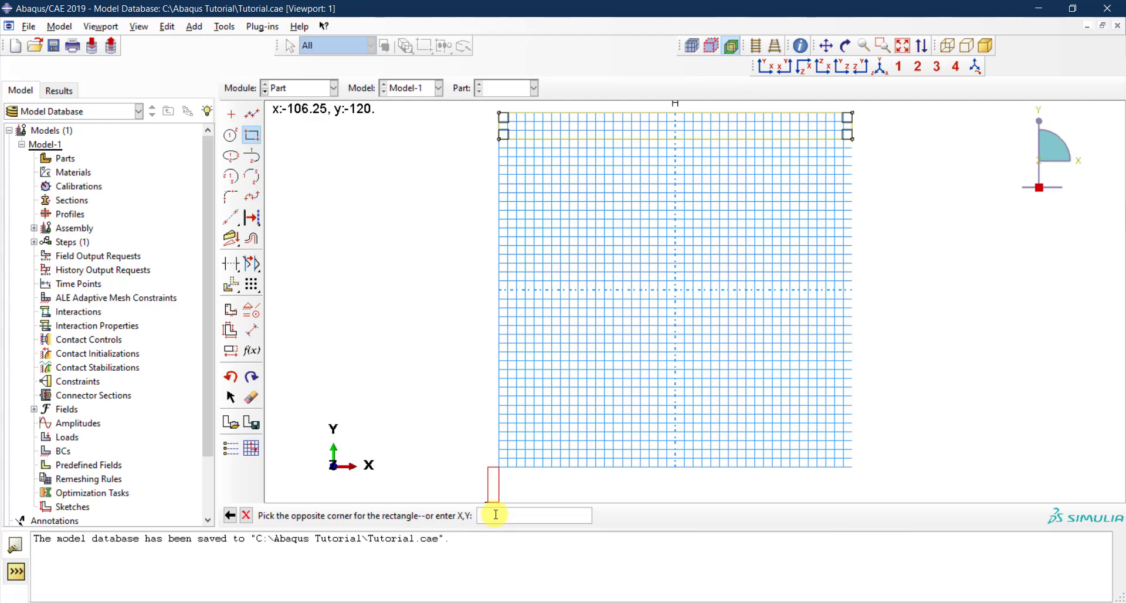
{"action": "type", "text": "100"}
{"action": "type", "text": ",85"}
{"action": "key", "text": "Return"}
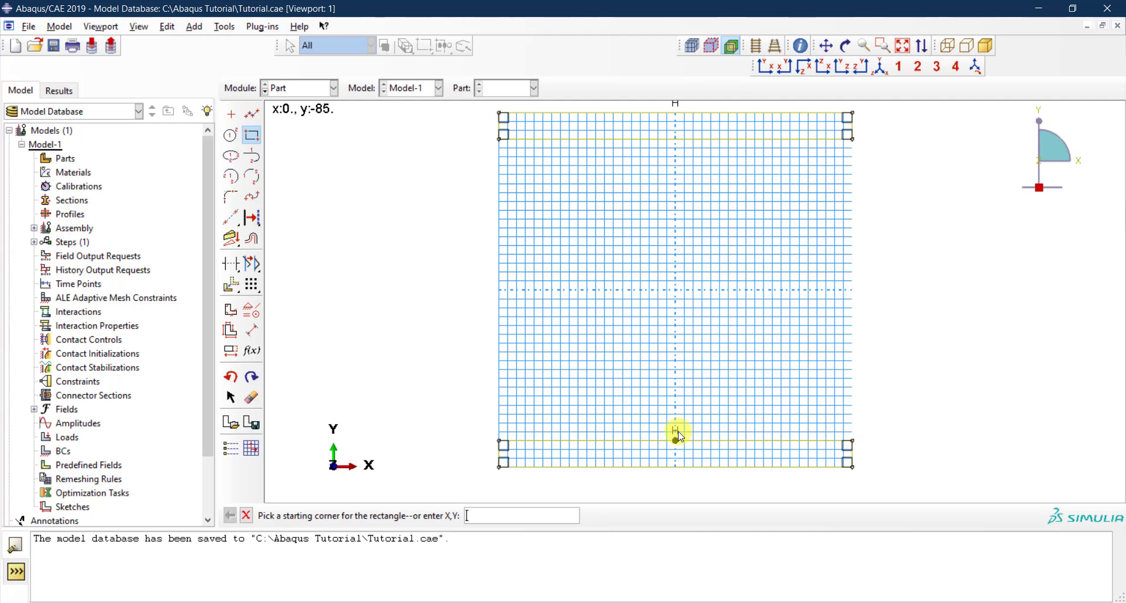
- Examine the lower flange's upper edge, its midpoint and its constraint symbols
{"action": "scroll", "coordinate": [678, 437], "scroll_direction": "down", "scroll_amount": 1}
{"action": "scroll", "coordinate": [677, 440], "scroll_direction": "up", "scroll_amount": 2}
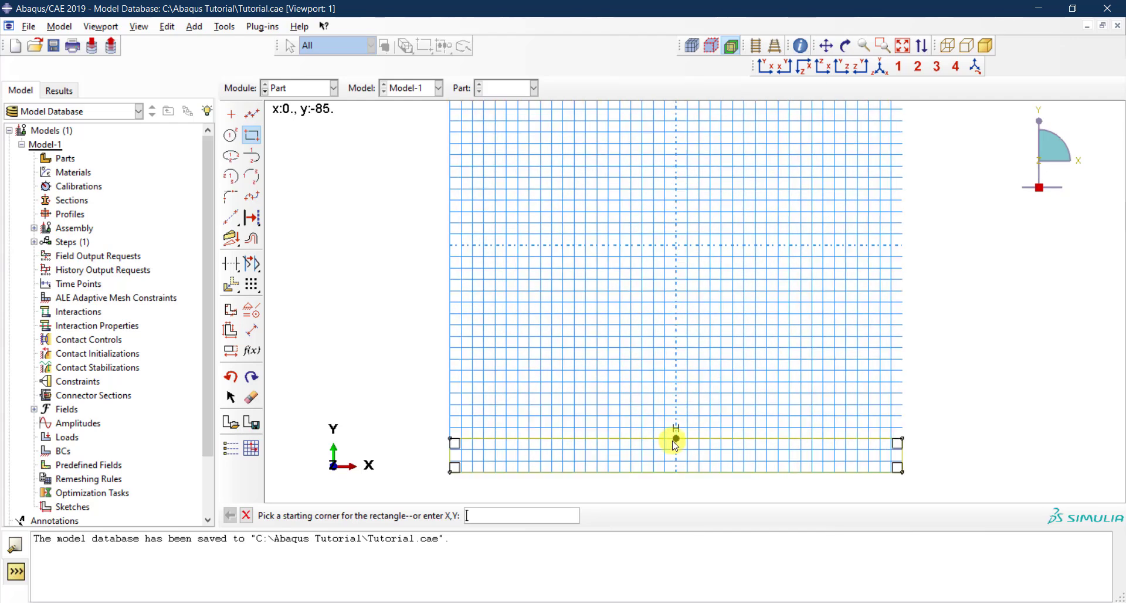
{"action": "scroll", "coordinate": [674, 441], "scroll_direction": "down", "scroll_amount": 2}
{"action": "scroll", "coordinate": [679, 438], "scroll_direction": "up", "scroll_amount": 1}
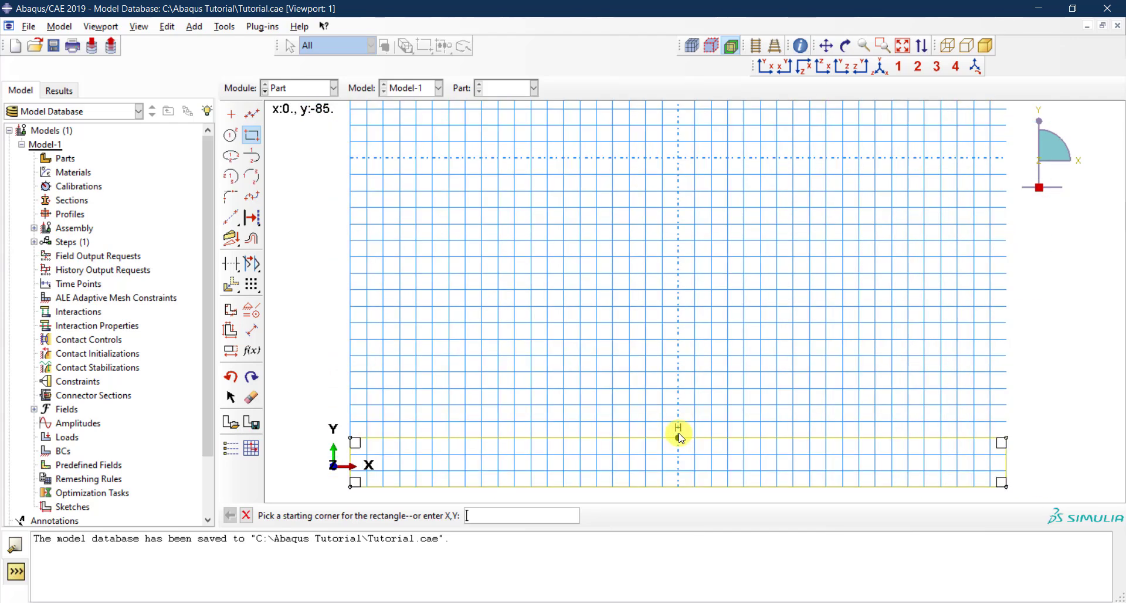
{"action": "scroll", "coordinate": [678, 435], "scroll_direction": "down", "scroll_amount": 2}
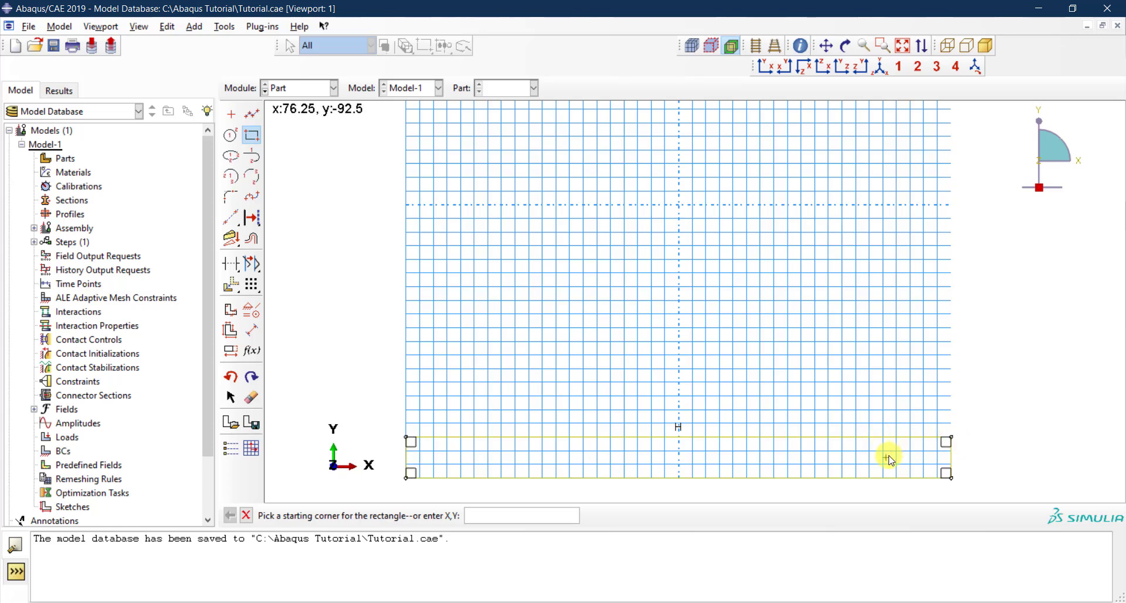
{"action": "scroll", "coordinate": [889, 459], "scroll_direction": "down", "scroll_amount": 2}
{"action": "scroll", "coordinate": [889, 458], "scroll_direction": "down", "scroll_amount": 4}
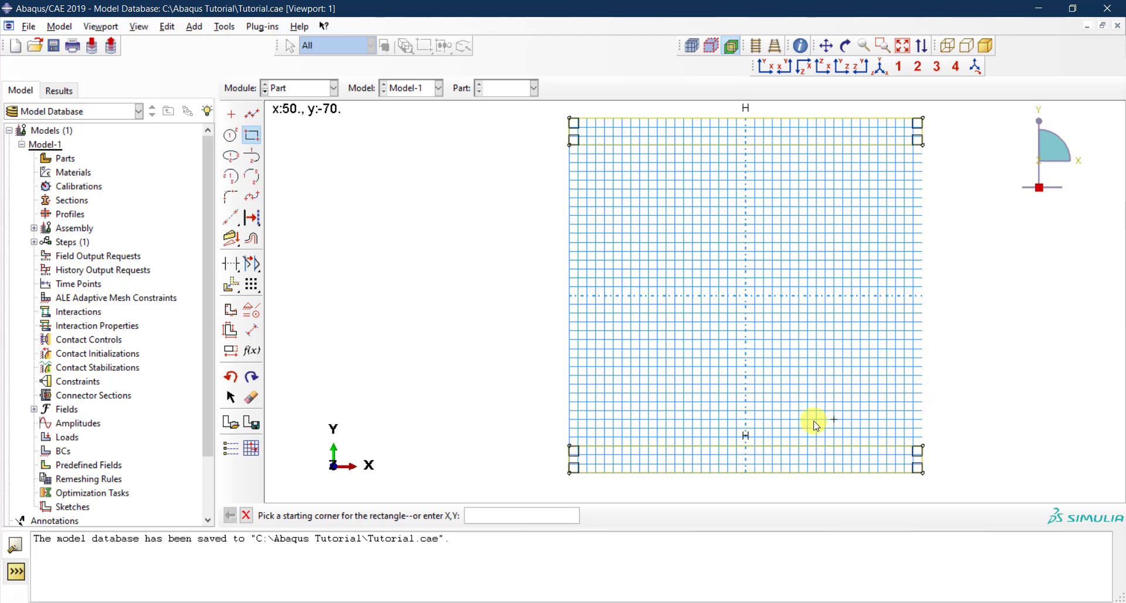
- Review the available sketch constraint types, including Fixed and Parallel, and close the list without adding any
{"action": "left_click", "coordinate": [251, 316]}
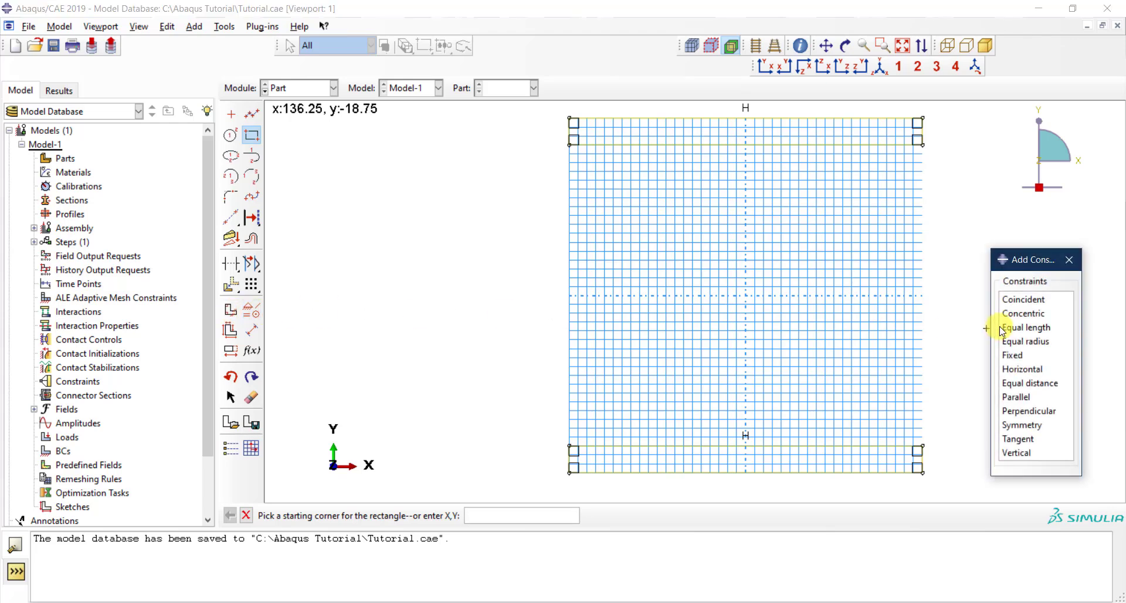
{"action": "left_click", "coordinate": [1022, 356]}
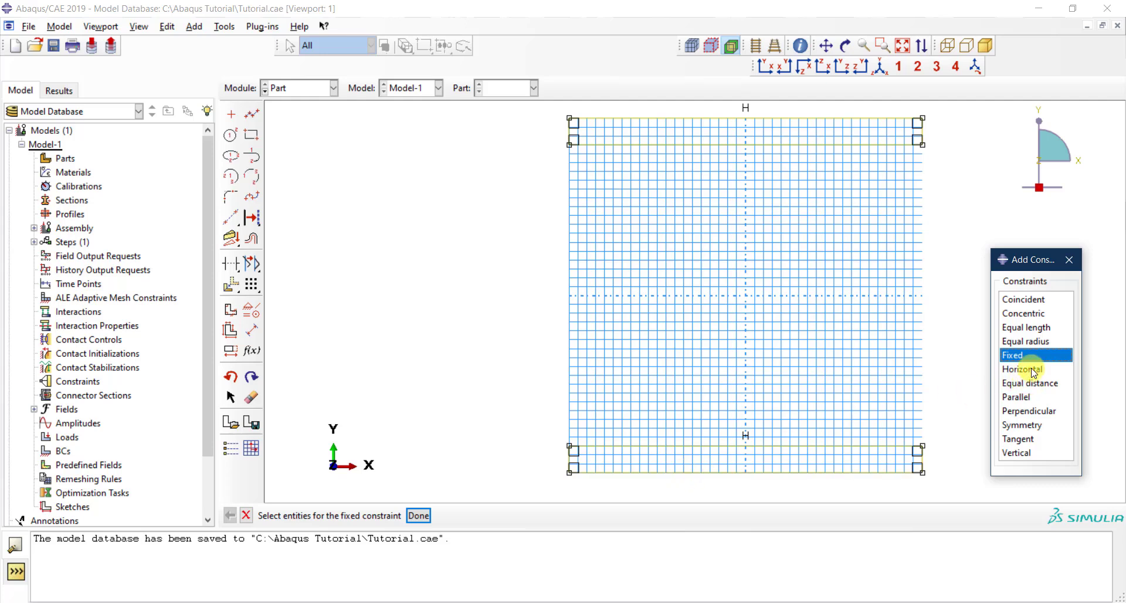
{"action": "left_click", "coordinate": [1020, 396]}
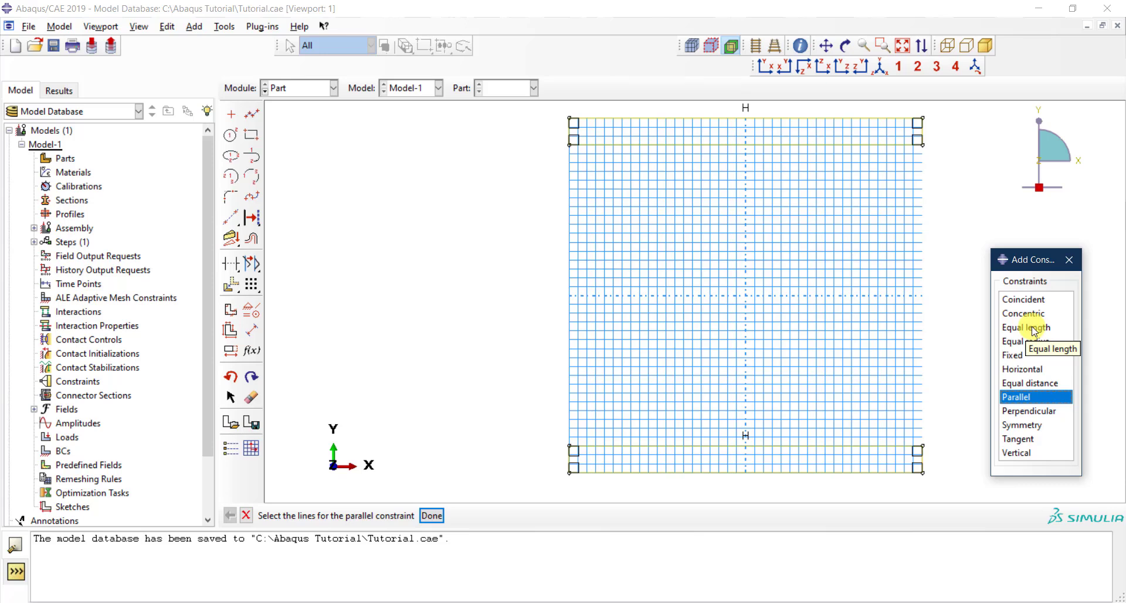
{"action": "left_click", "coordinate": [1067, 260]}
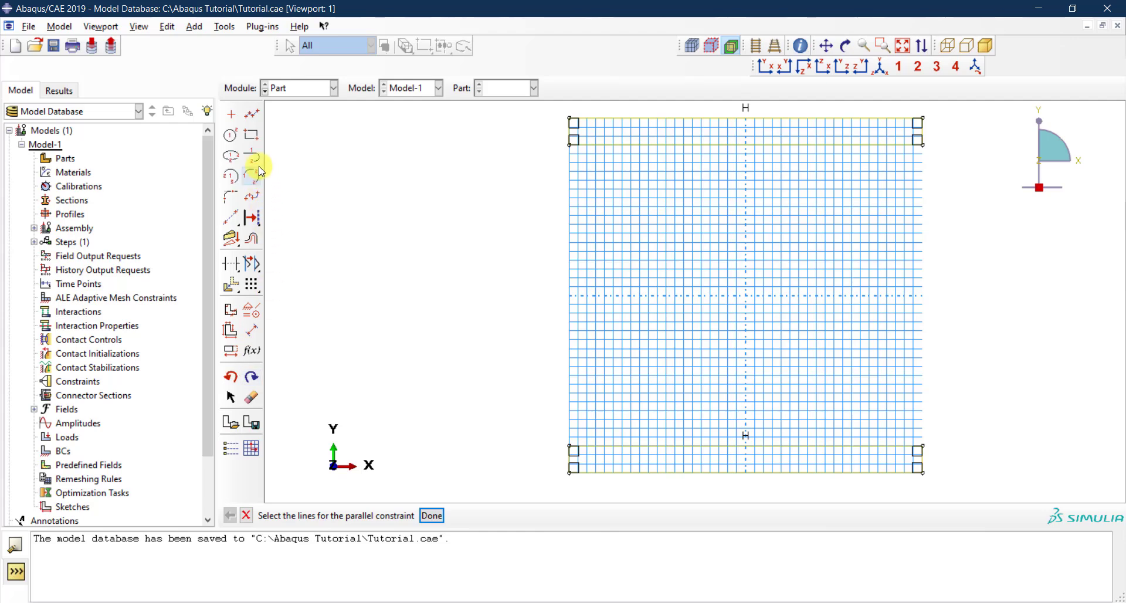
- Draw the web as a rectangle between the flanges from (-5, -85) to (5, 85), and finish the rectangle command
{"action": "left_click", "coordinate": [252, 136]}
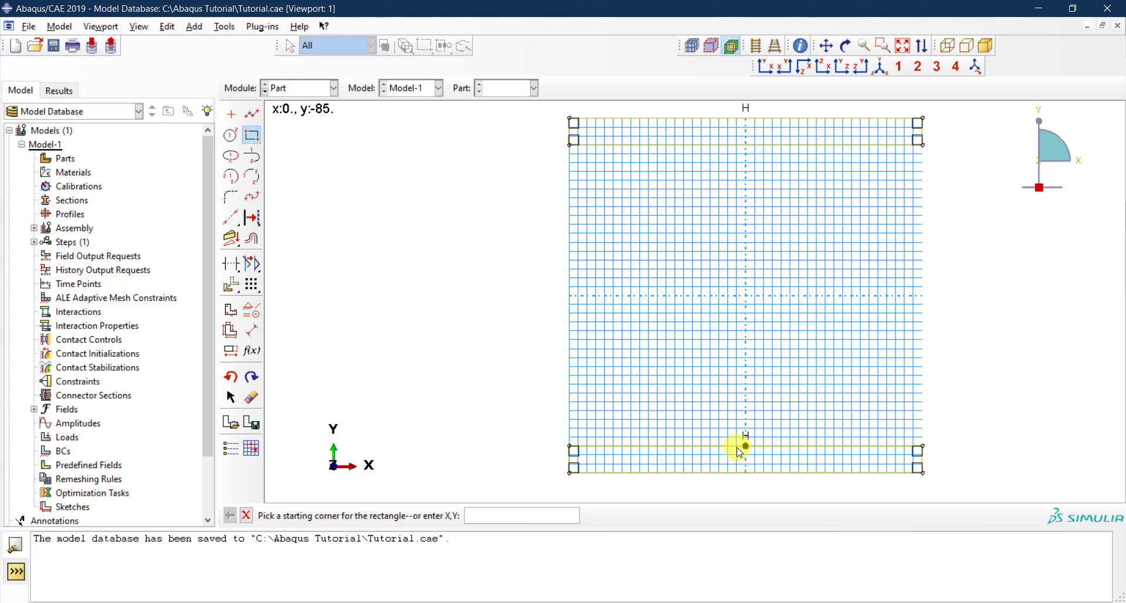
{"action": "scroll", "coordinate": [737, 451], "scroll_direction": "down", "scroll_amount": 1}
{"action": "scroll", "coordinate": [739, 451], "scroll_direction": "down", "scroll_amount": 1}
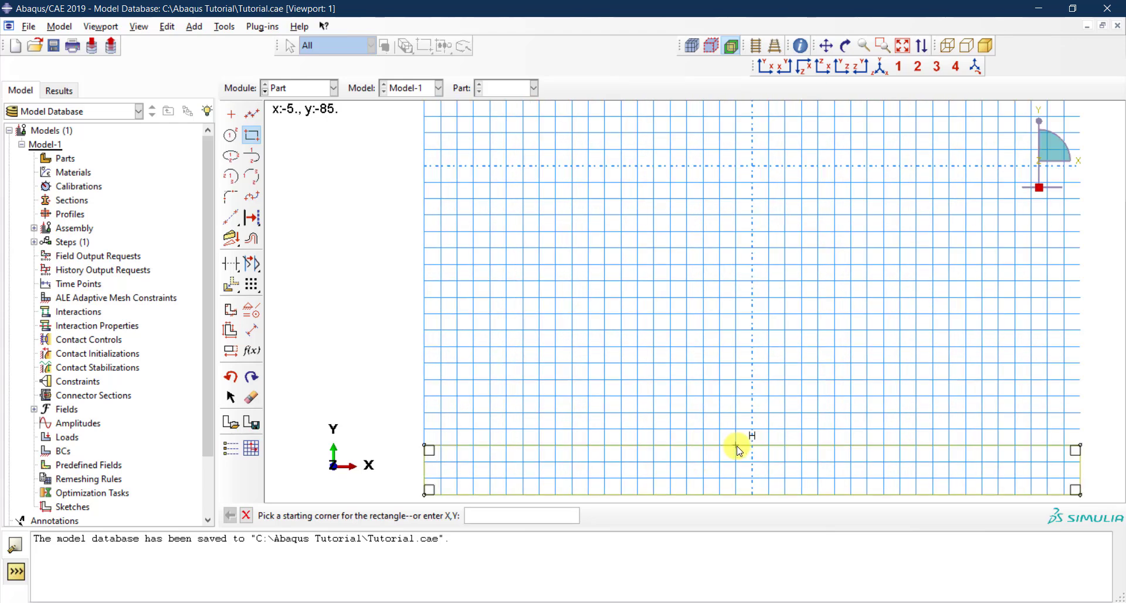
{"action": "left_click", "coordinate": [737, 450]}
{"action": "scroll", "coordinate": [738, 450], "scroll_direction": "up", "scroll_amount": 2}
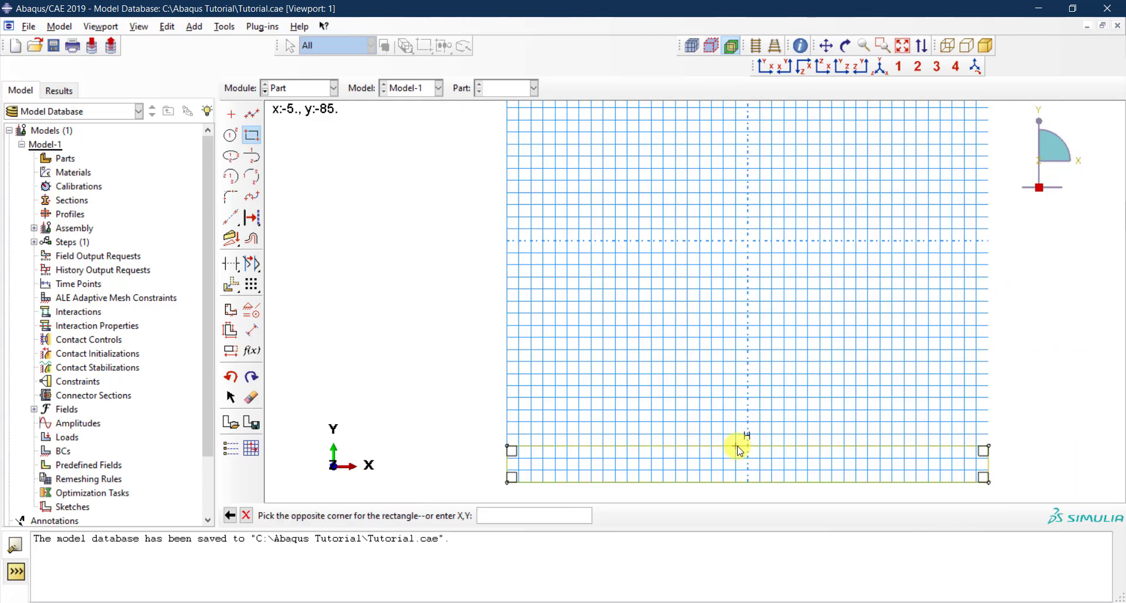
{"action": "scroll", "coordinate": [759, 144], "scroll_direction": "down", "scroll_amount": 1}
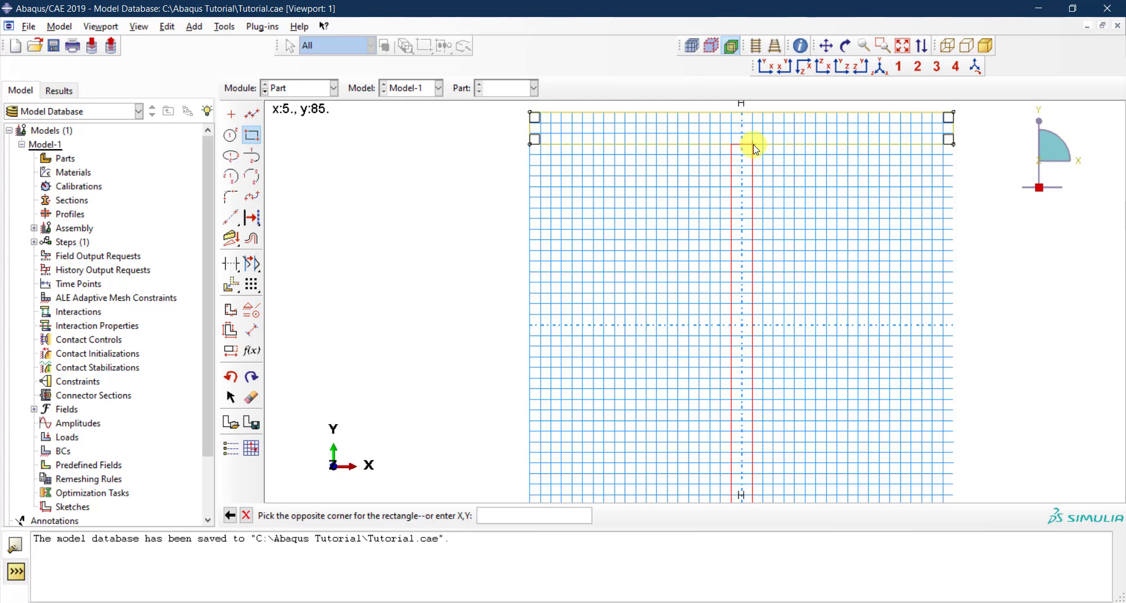
{"action": "left_click", "coordinate": [753, 144]}
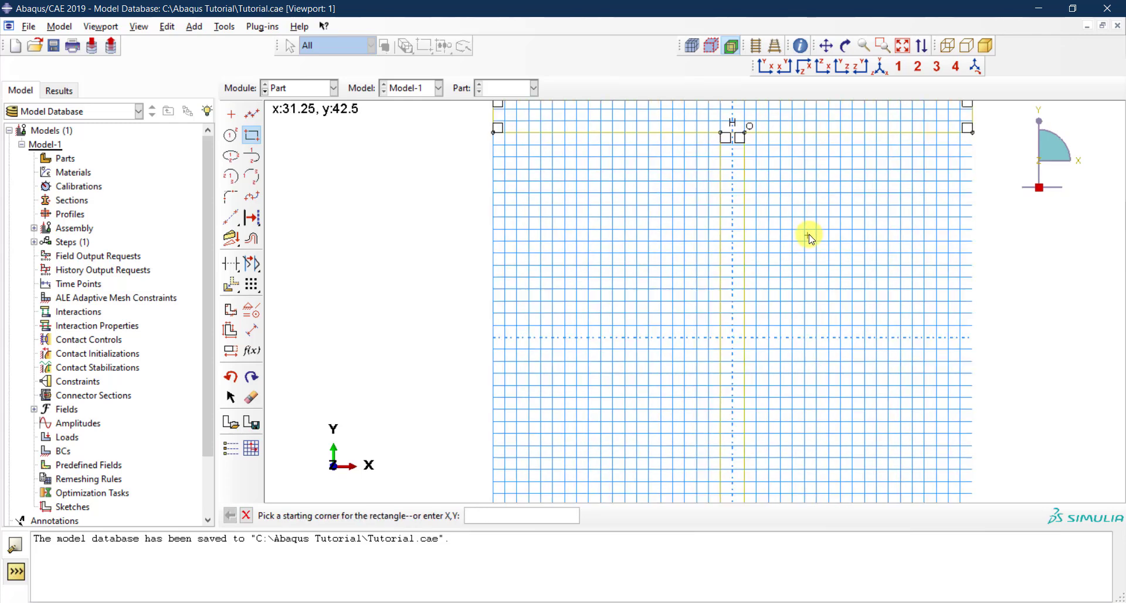
{"action": "scroll", "coordinate": [806, 240], "scroll_direction": "up", "scroll_amount": 2}
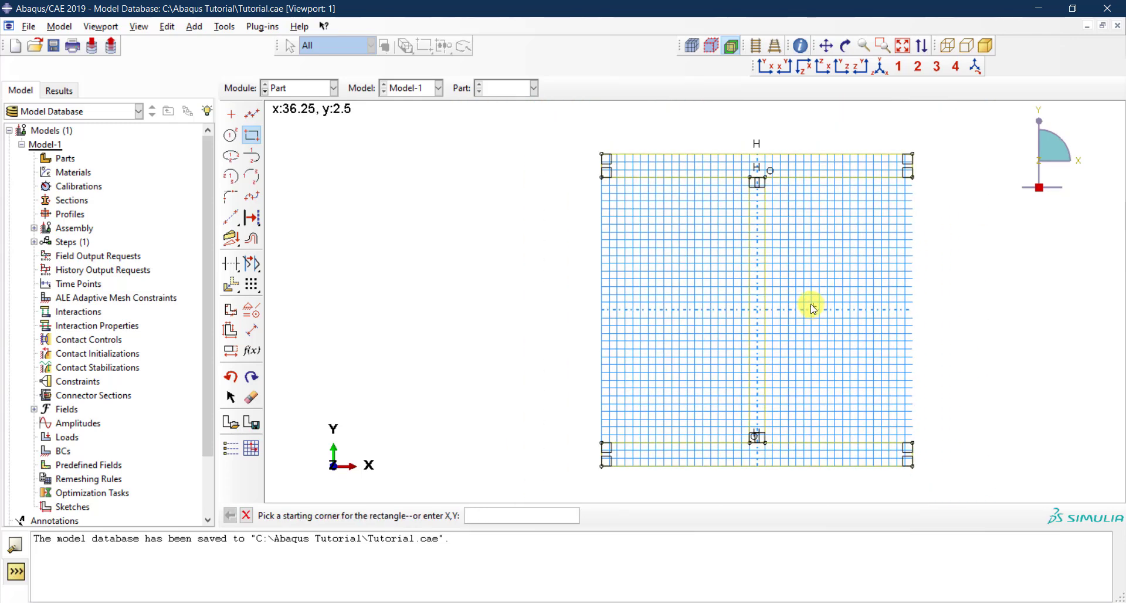
{"action": "key", "text": "Escape"}
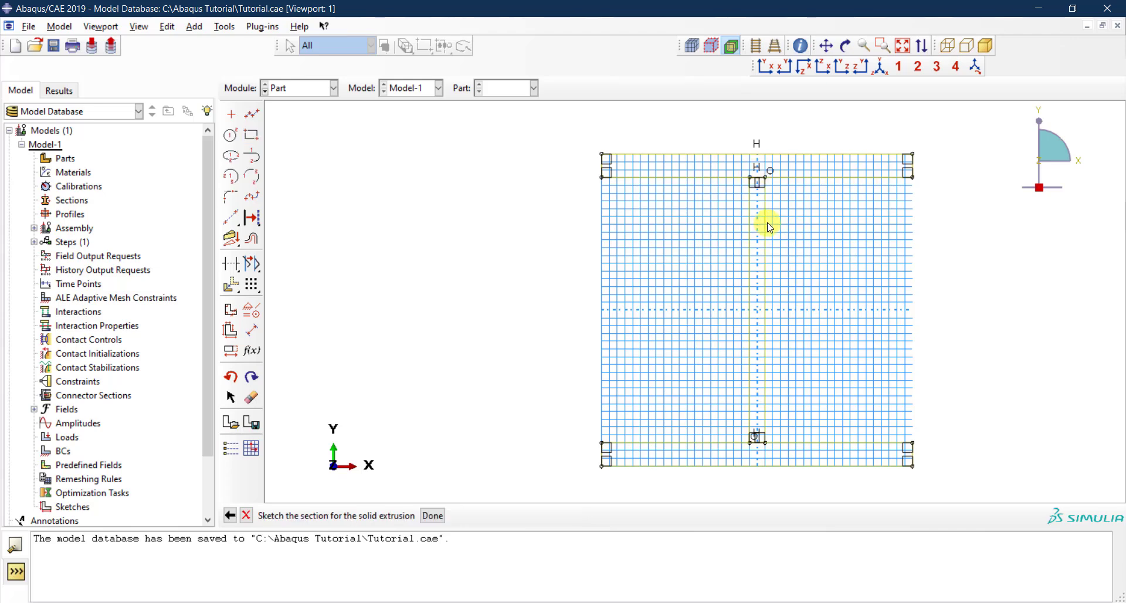
- Examine the junctions between web and flanges for the edges shared by the rectangles
{"action": "scroll", "coordinate": [756, 456], "scroll_direction": "up", "scroll_amount": 3}
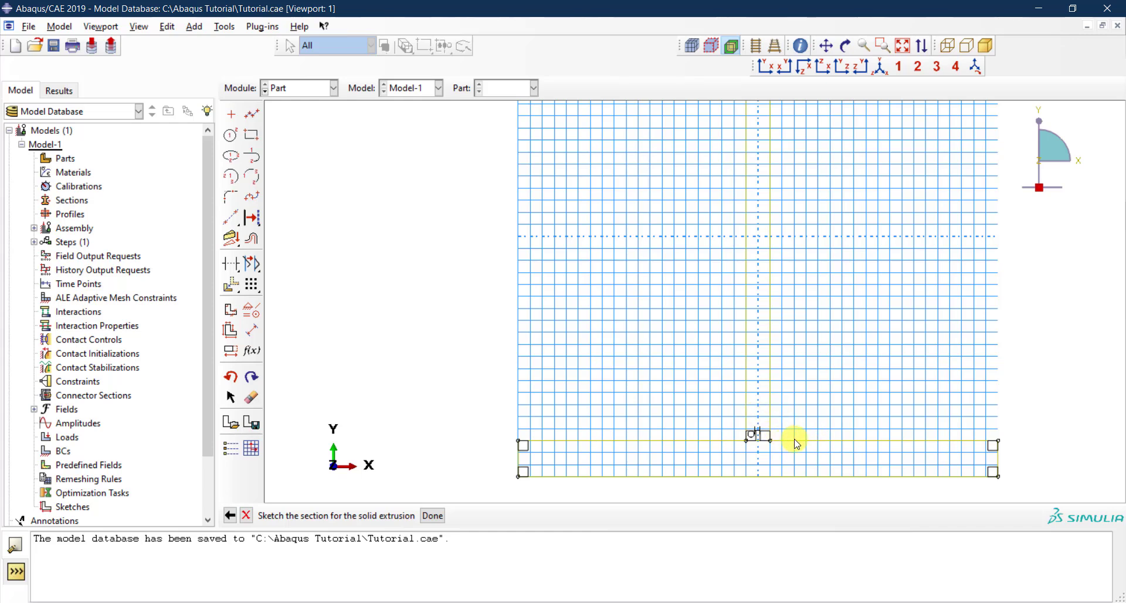
{"action": "scroll", "coordinate": [762, 448], "scroll_direction": "up", "scroll_amount": 2}
{"action": "scroll", "coordinate": [760, 447], "scroll_direction": "up", "scroll_amount": 1}
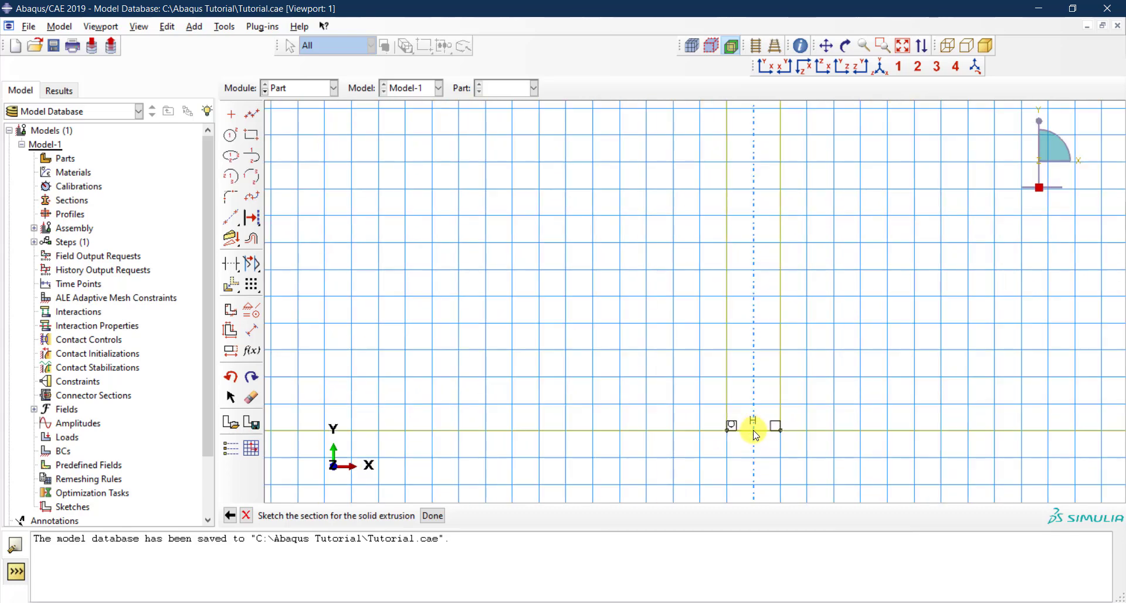
{"action": "scroll", "coordinate": [720, 454], "scroll_direction": "down", "scroll_amount": 3}
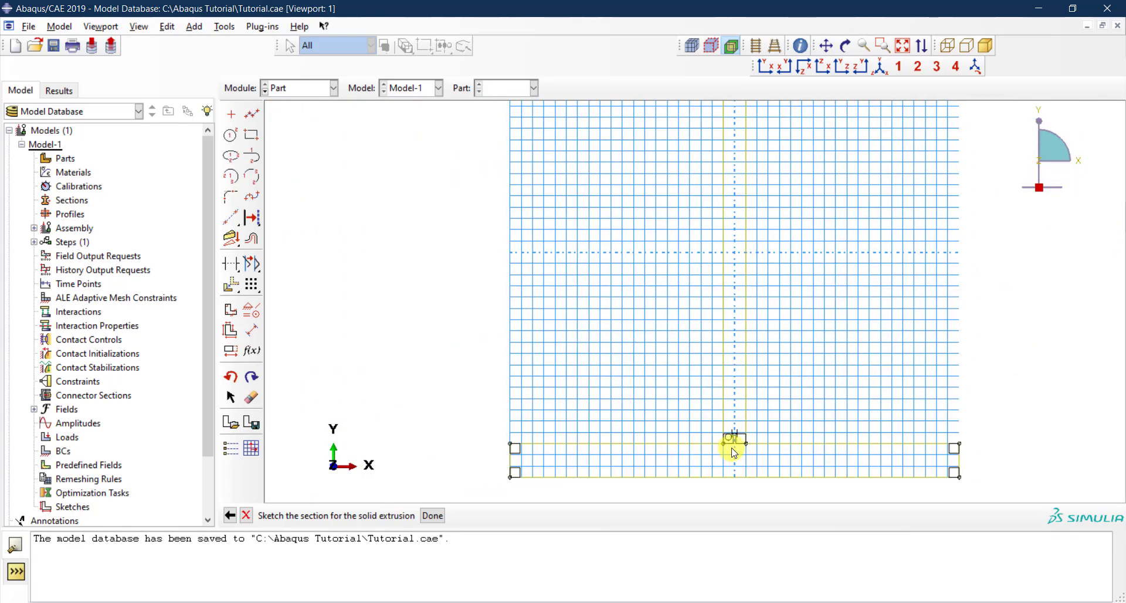
{"action": "scroll", "coordinate": [733, 451], "scroll_direction": "down", "scroll_amount": 1}
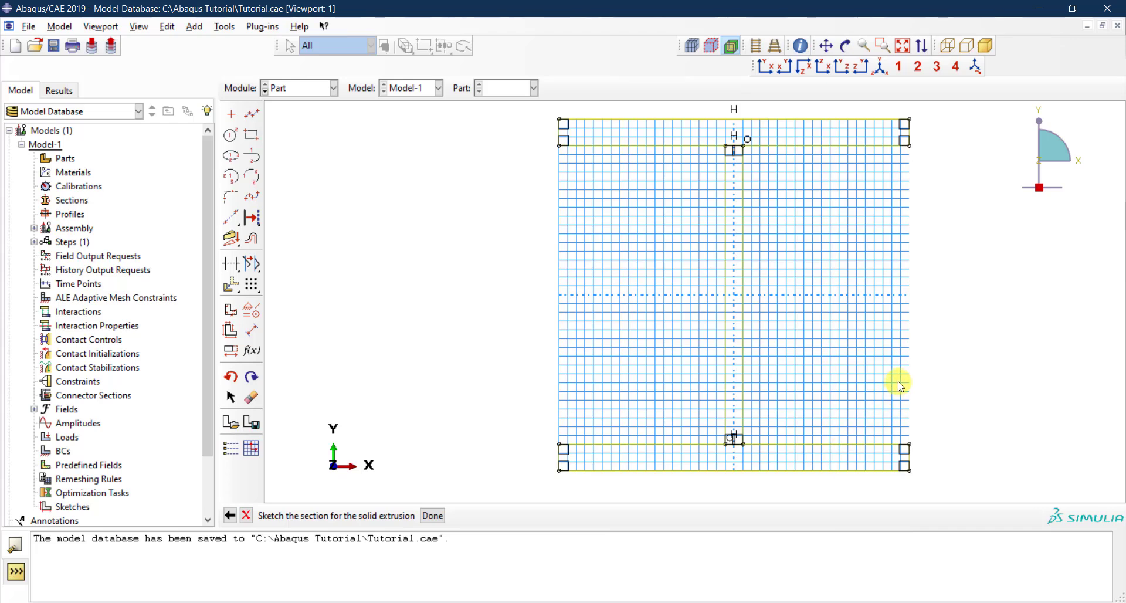
{"action": "scroll", "coordinate": [740, 447], "scroll_direction": "down", "scroll_amount": 5}
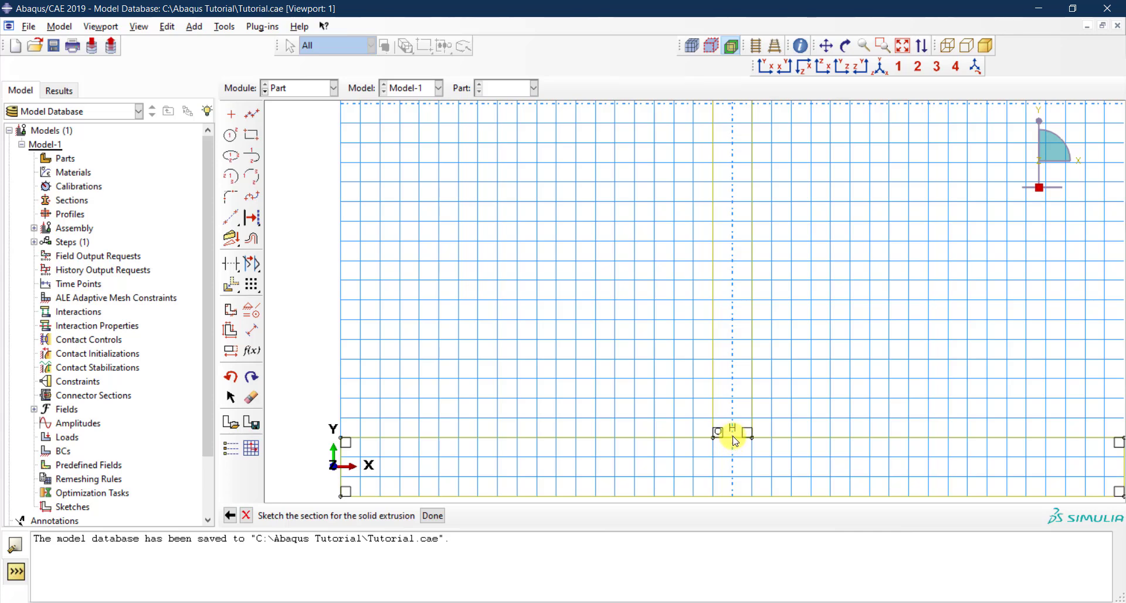
{"action": "scroll", "coordinate": [734, 441], "scroll_direction": "up", "scroll_amount": 5}
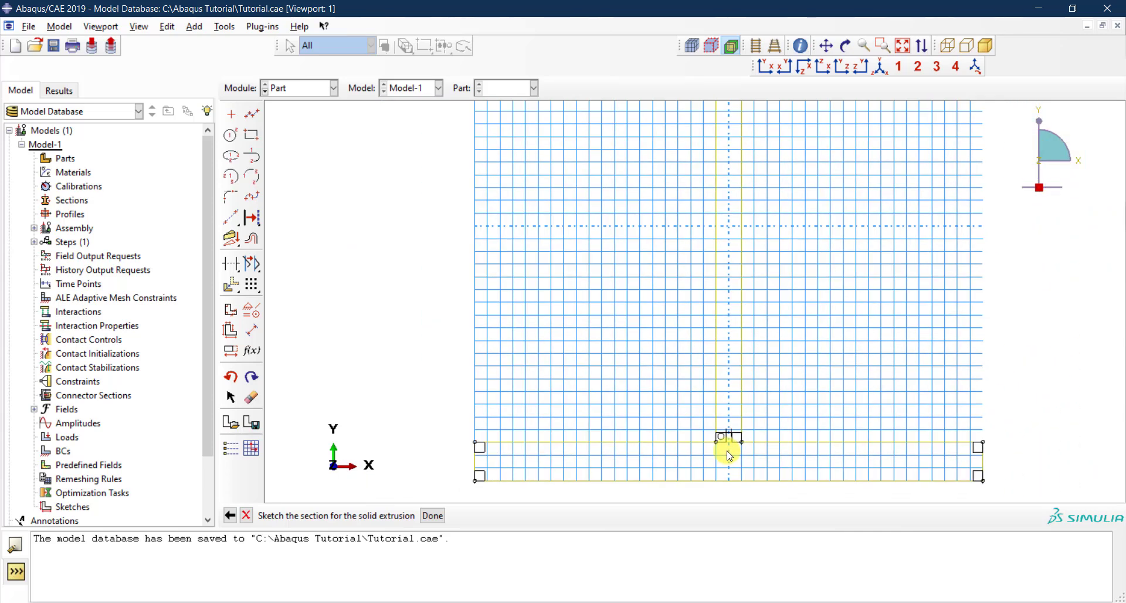
{"action": "scroll", "coordinate": [734, 451], "scroll_direction": "up", "scroll_amount": 3}
{"action": "scroll", "coordinate": [989, 211], "scroll_direction": "up", "scroll_amount": 1}
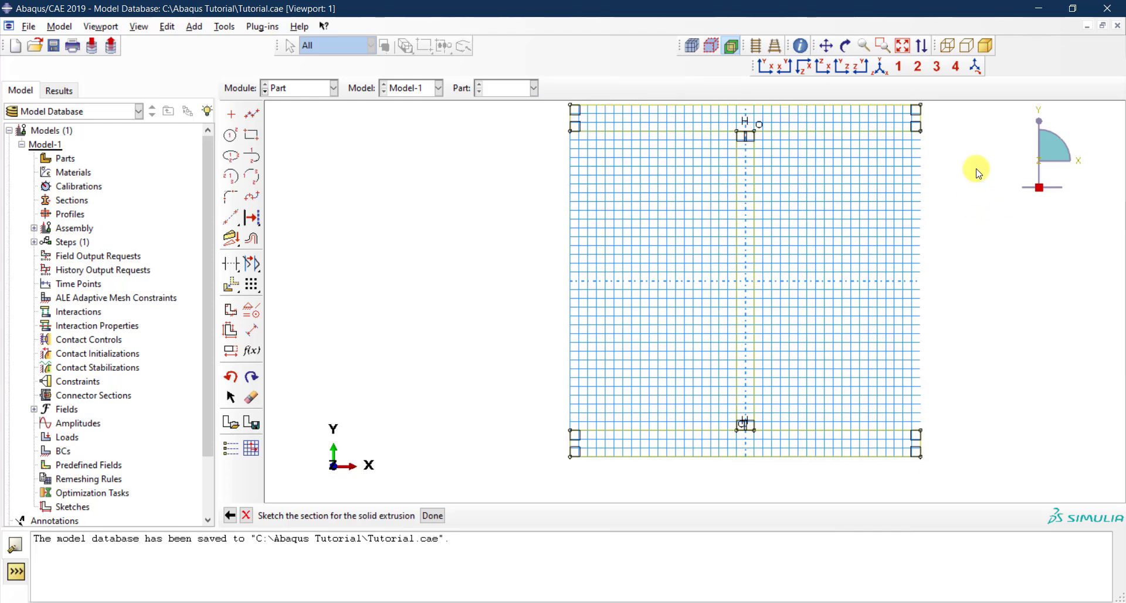
{"action": "scroll", "coordinate": [975, 142], "scroll_direction": "down", "scroll_amount": 1}
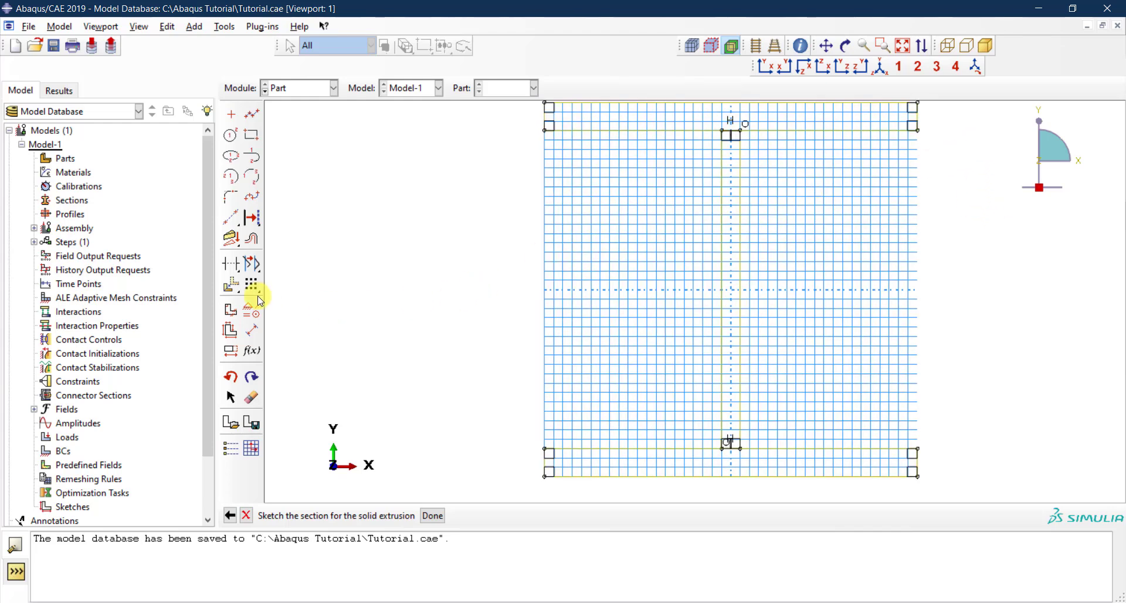
- Remove the edge segments that separate the web from the lower flange with Auto-Trim
{"action": "left_click", "coordinate": [228, 267]}
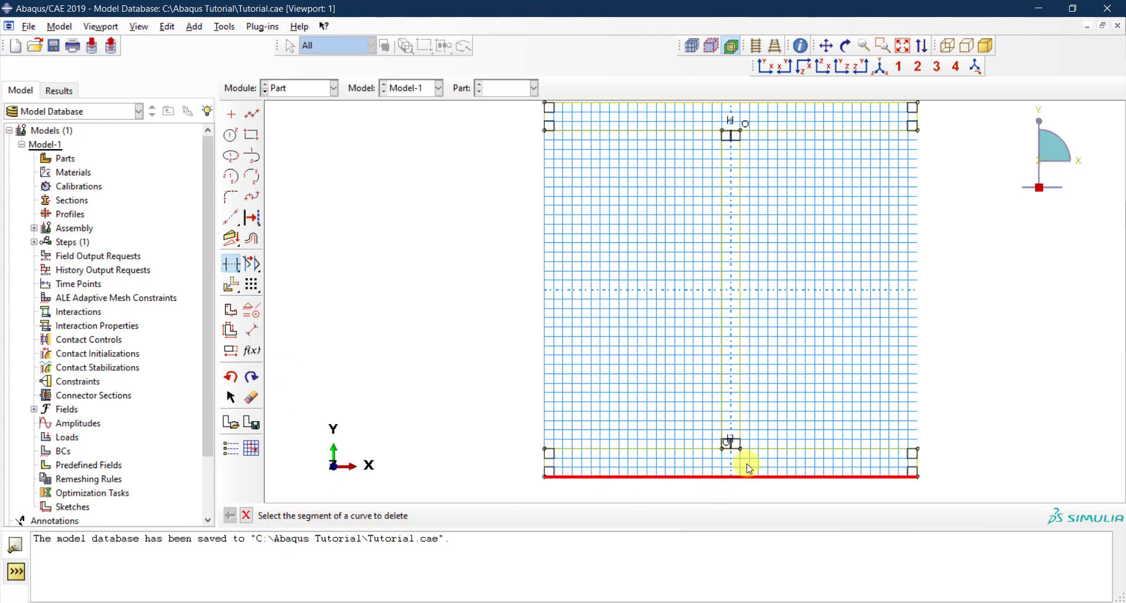
{"action": "scroll", "coordinate": [741, 460], "scroll_direction": "up", "scroll_amount": 2}
{"action": "scroll", "coordinate": [740, 459], "scroll_direction": "up", "scroll_amount": 3}
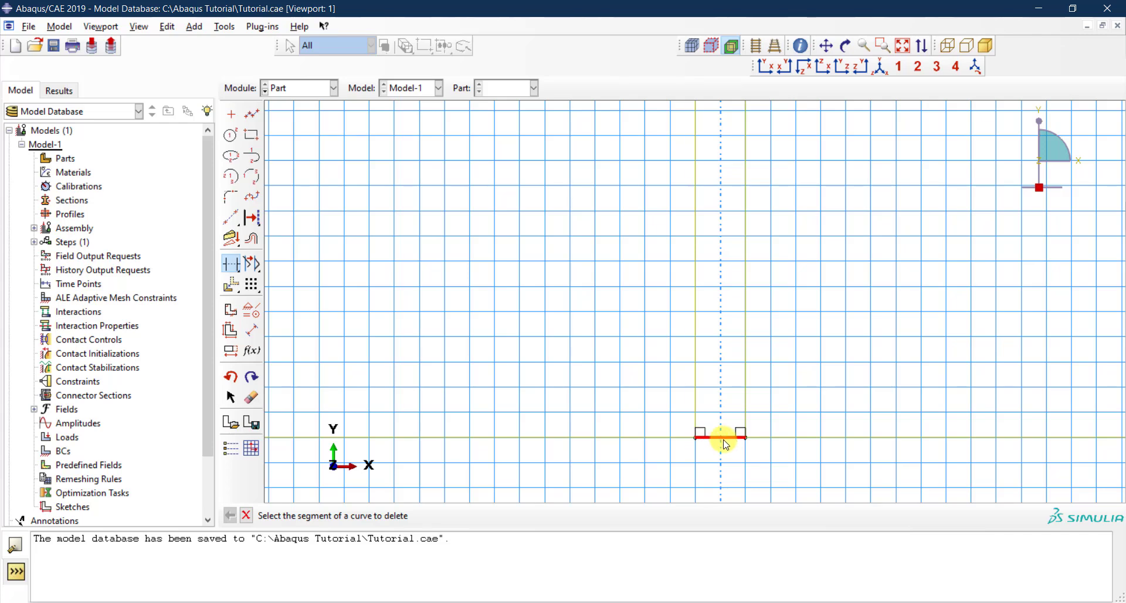
{"action": "left_click", "coordinate": [719, 440]}
{"action": "scroll", "coordinate": [721, 445], "scroll_direction": "down", "scroll_amount": 5}
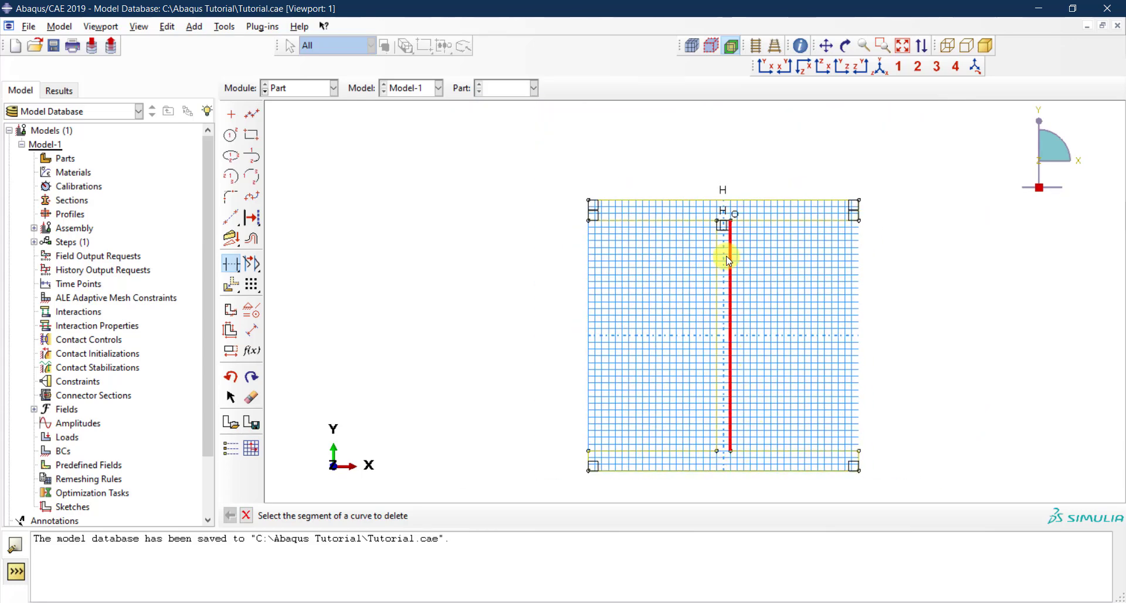
- Trim away the edge segments between the web and the upper flange, and leave Auto-Trim
{"action": "scroll", "coordinate": [725, 223], "scroll_direction": "up", "scroll_amount": 5}
{"action": "scroll", "coordinate": [727, 225], "scroll_direction": "up", "scroll_amount": 3}
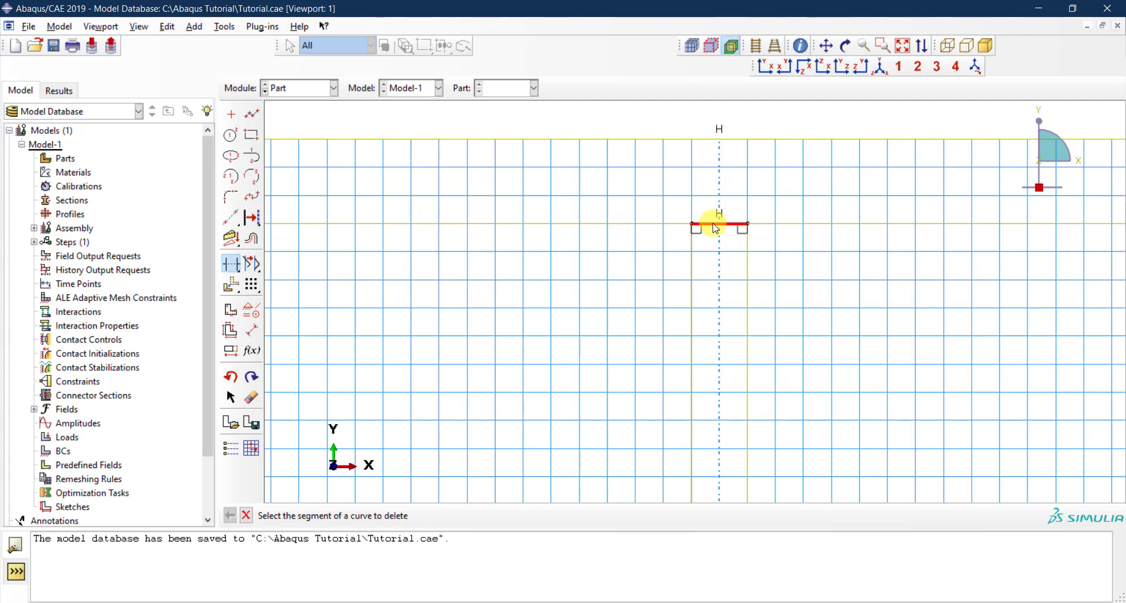
{"action": "left_click", "coordinate": [716, 226]}
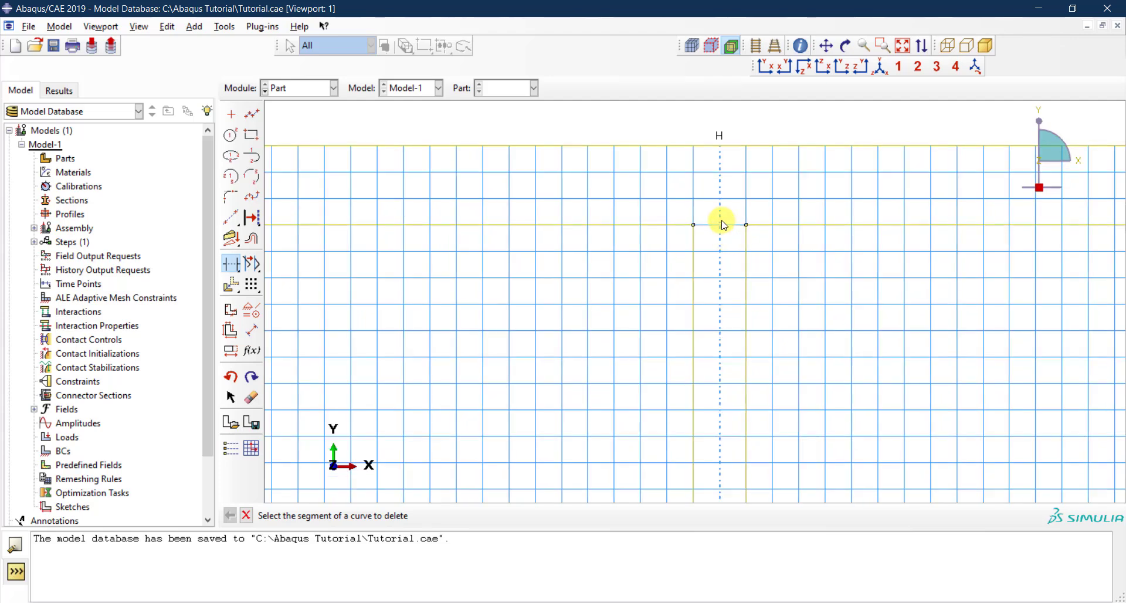
{"action": "scroll", "coordinate": [714, 261], "scroll_direction": "down", "scroll_amount": 4}
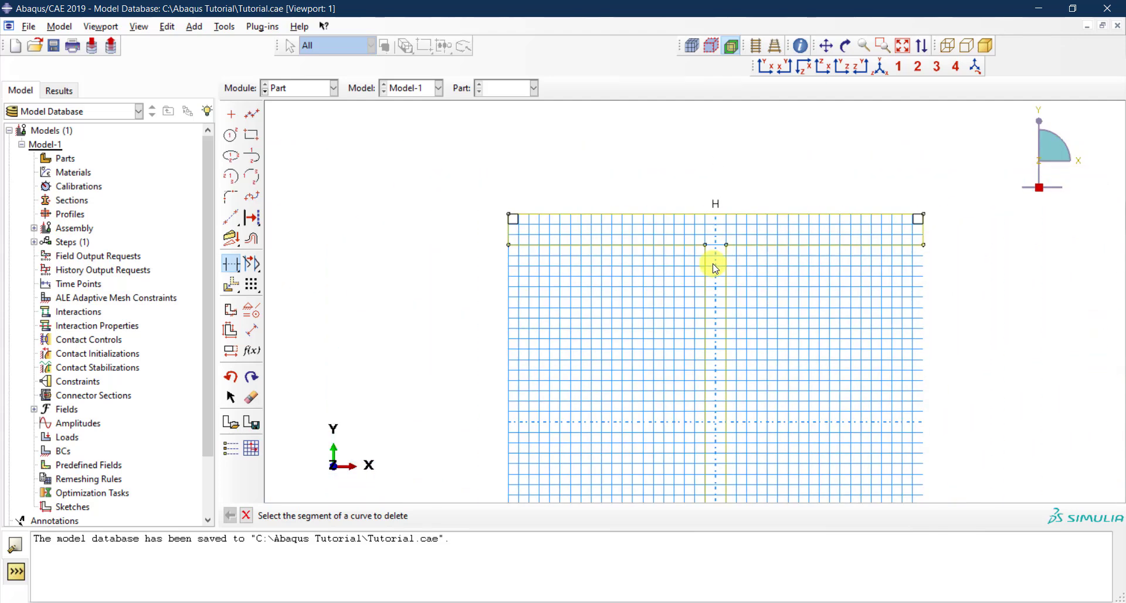
{"action": "scroll", "coordinate": [714, 263], "scroll_direction": "down", "scroll_amount": 3}
{"action": "scroll", "coordinate": [742, 385], "scroll_direction": "up", "scroll_amount": 2}
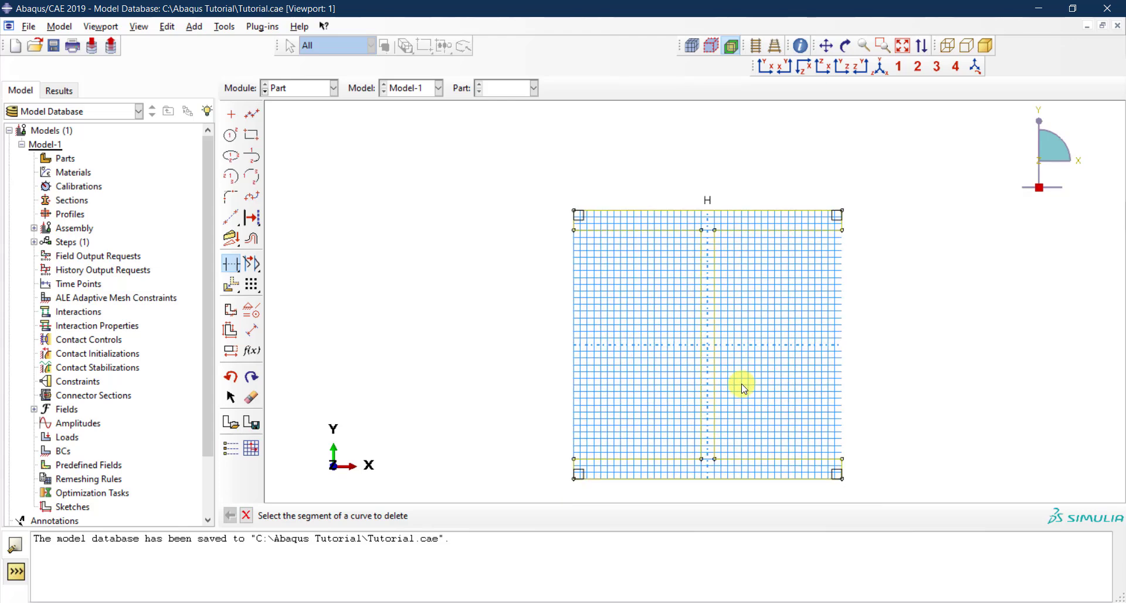
{"action": "scroll", "coordinate": [742, 387], "scroll_direction": "up", "scroll_amount": 1}
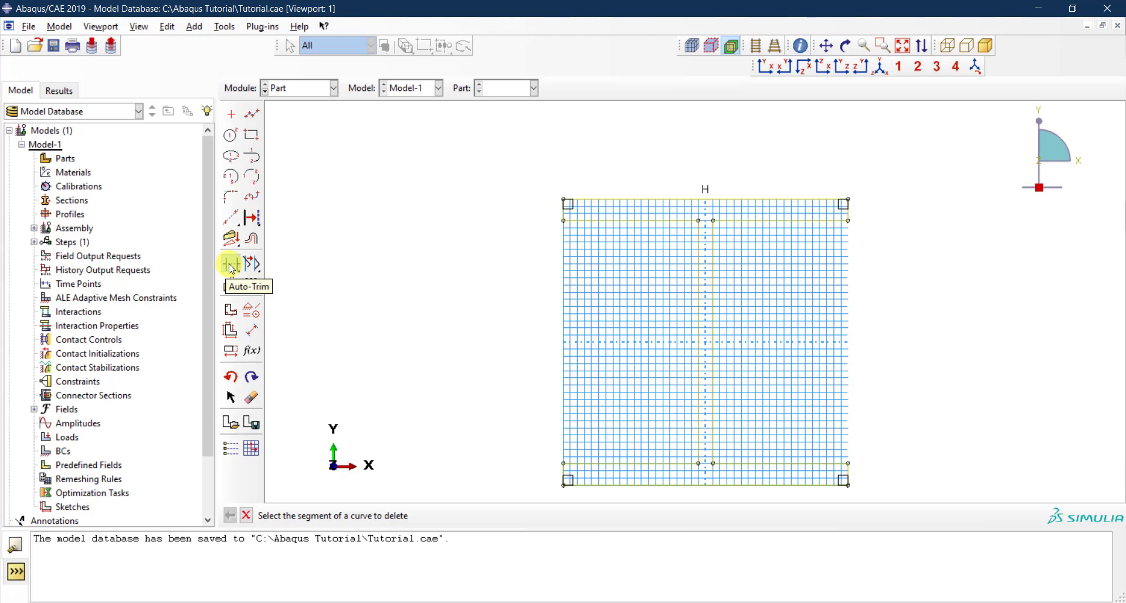
{"action": "key", "text": "Escape"}
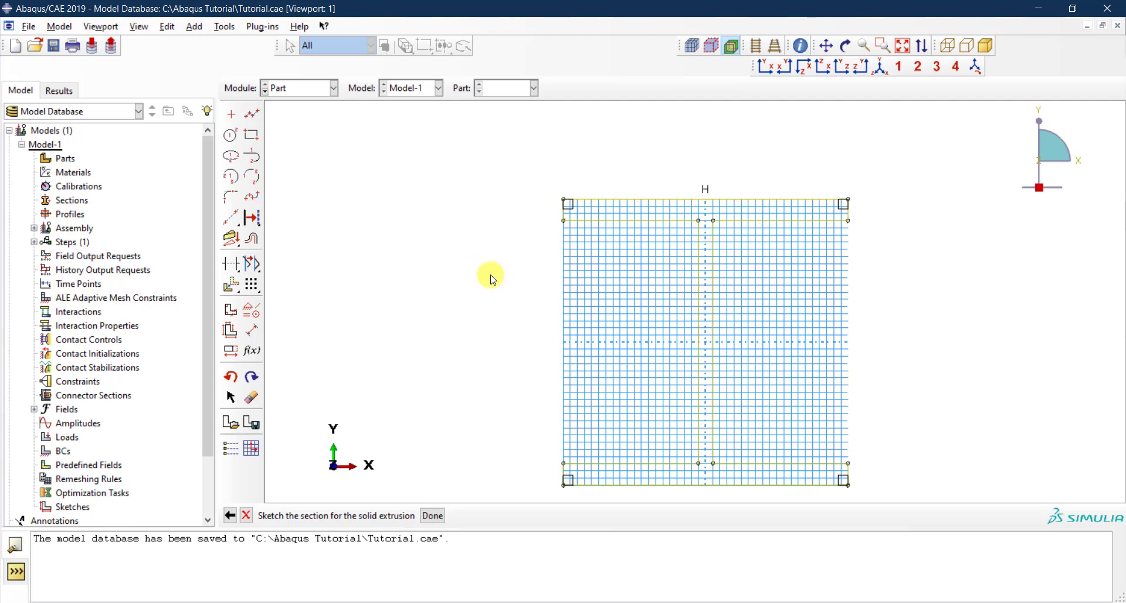
- Fillet both corners where the web meets the lower flange with a radius of 10
{"action": "left_click", "coordinate": [232, 198]}
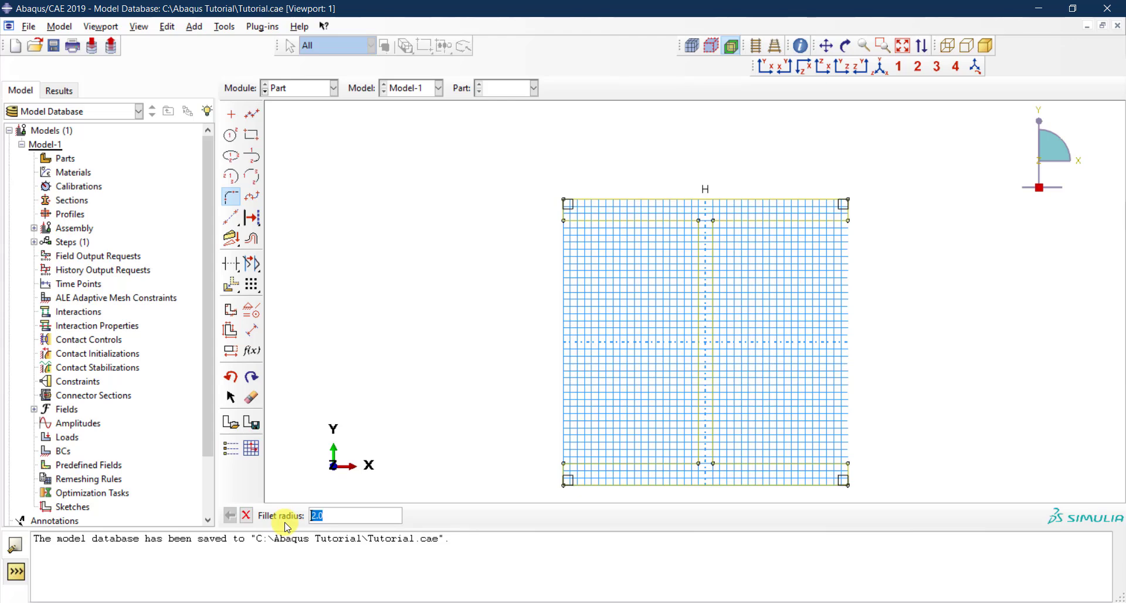
{"action": "type", "text": "10"}
{"action": "key", "text": "Return"}
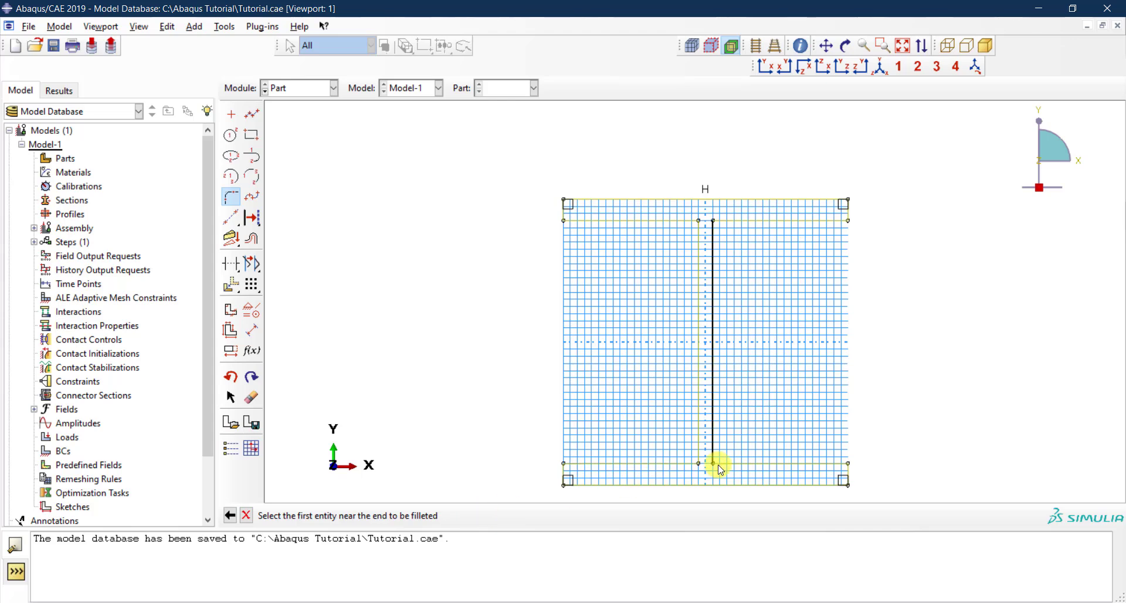
{"action": "scroll", "coordinate": [716, 469], "scroll_direction": "up", "scroll_amount": 1}
{"action": "scroll", "coordinate": [692, 476], "scroll_direction": "up", "scroll_amount": 1}
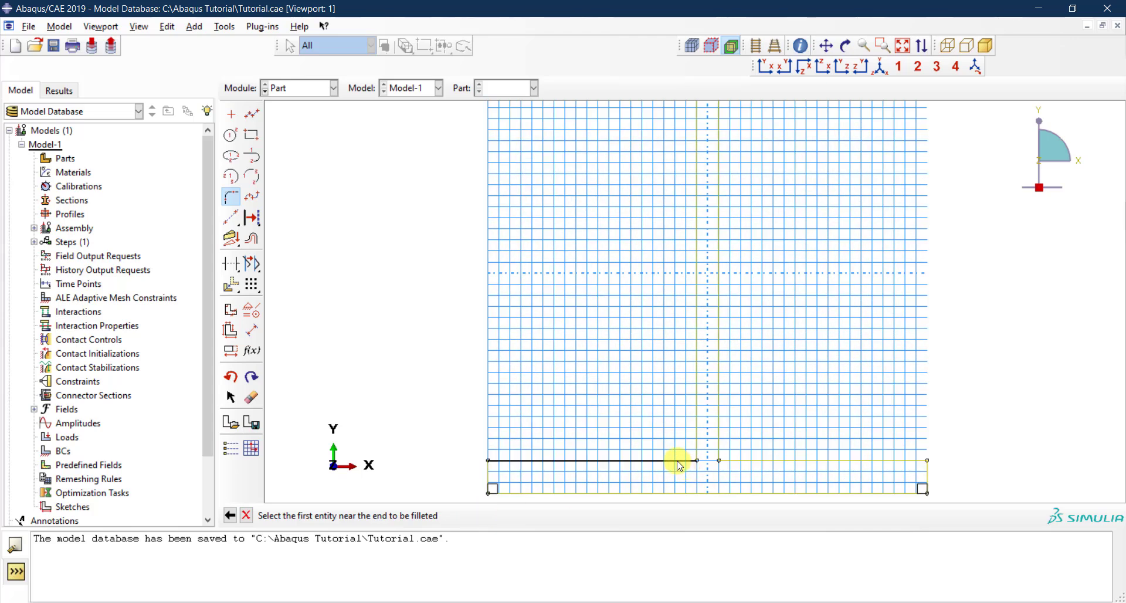
{"action": "left_click", "coordinate": [678, 463]}
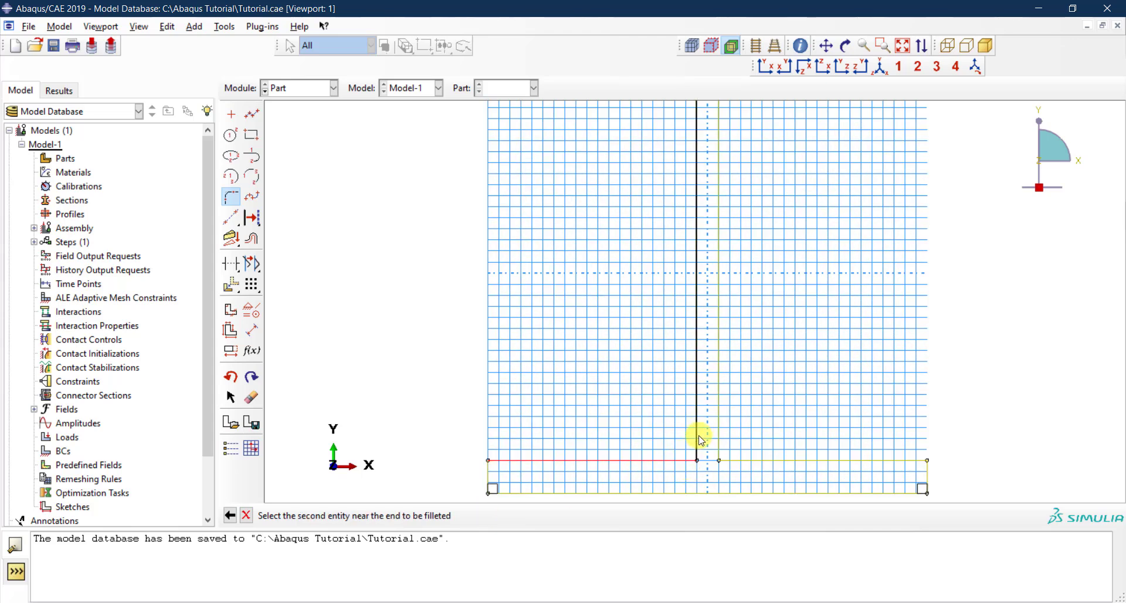
{"action": "left_click", "coordinate": [700, 440]}
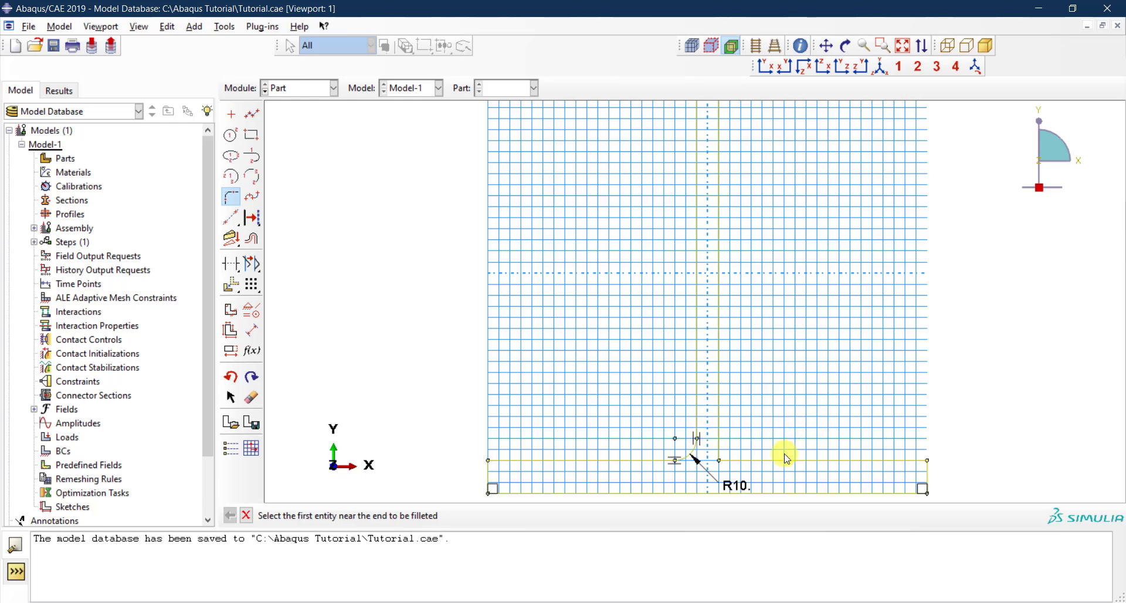
{"action": "left_click", "coordinate": [765, 462]}
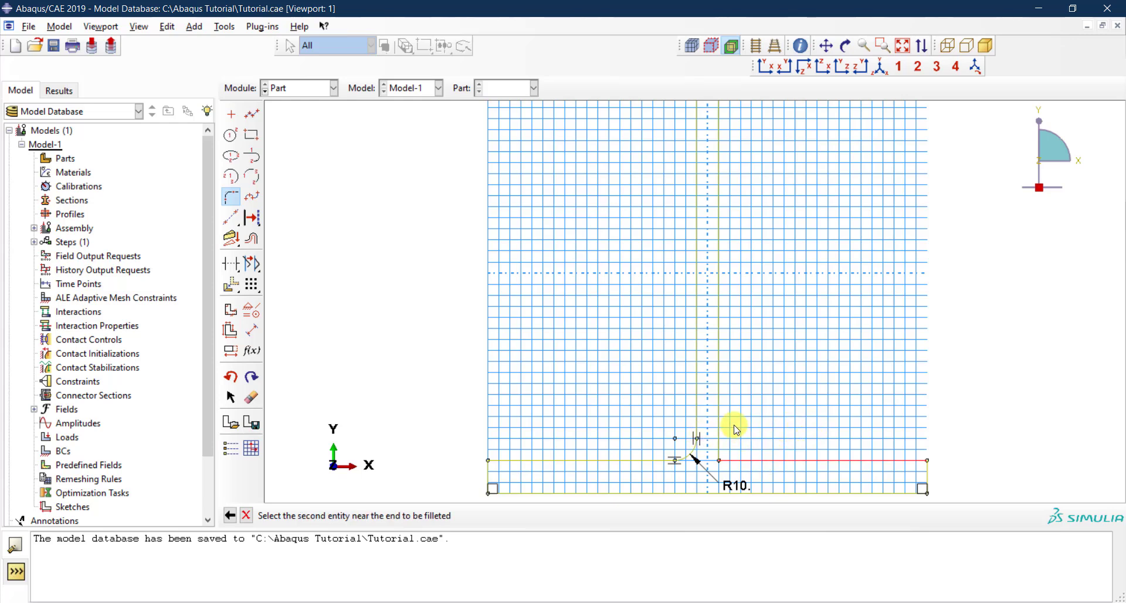
{"action": "left_click", "coordinate": [721, 401]}
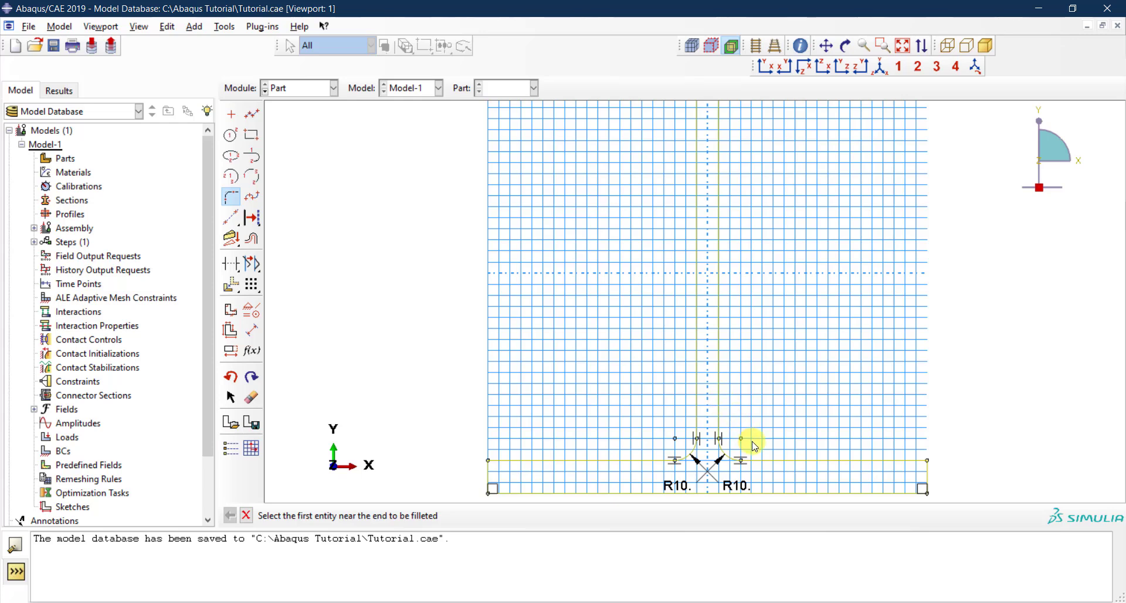
- Fillet both corners where the web meets the upper flange with the same radius of 10
{"action": "scroll", "coordinate": [746, 440], "scroll_direction": "down", "scroll_amount": 2}
{"action": "scroll", "coordinate": [745, 204], "scroll_direction": "up", "scroll_amount": 1}
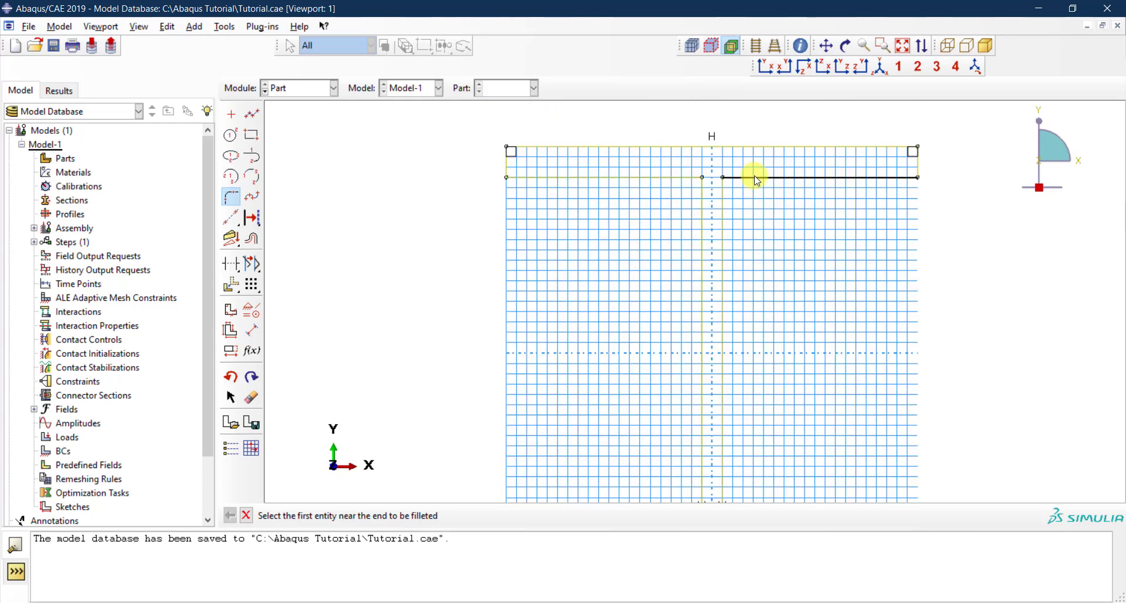
{"action": "left_click", "coordinate": [754, 177]}
{"action": "left_click", "coordinate": [722, 215]}
{"action": "left_click", "coordinate": [701, 203]}
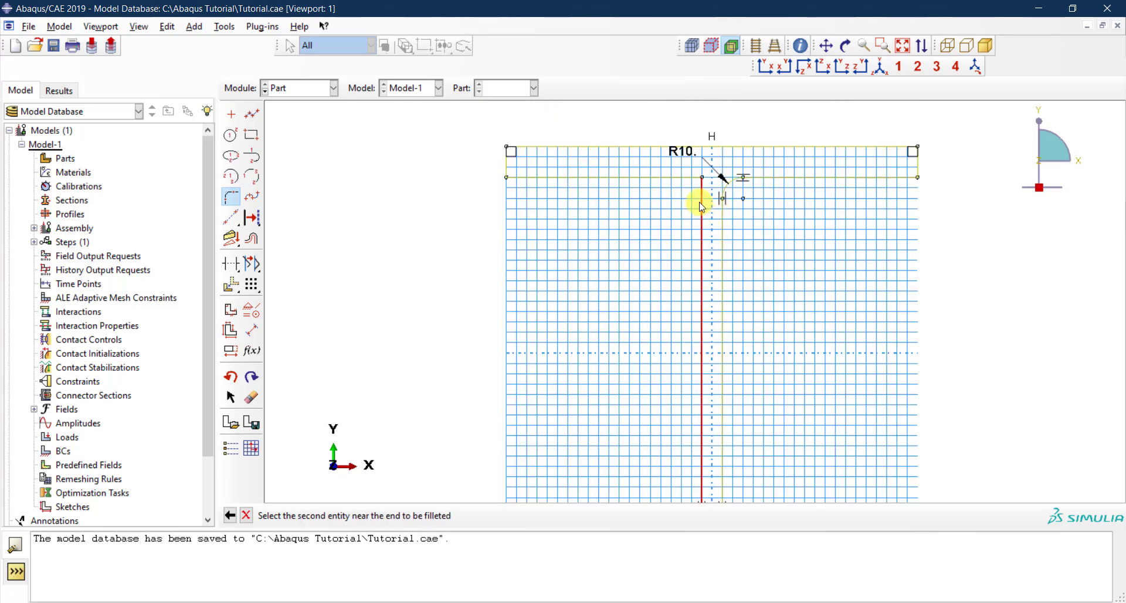
{"action": "left_click", "coordinate": [671, 179]}
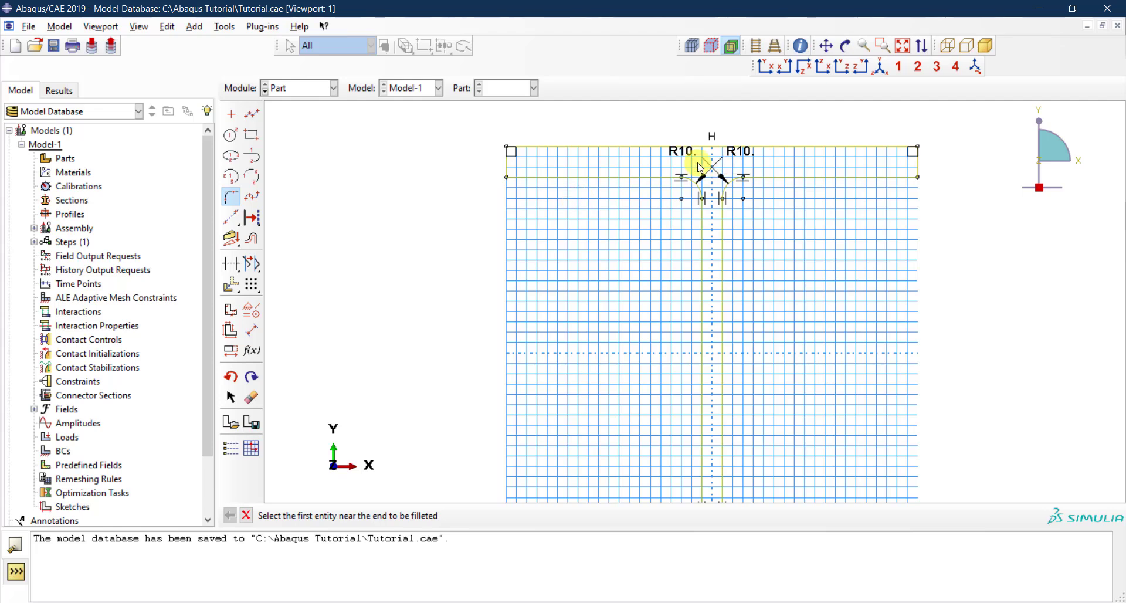
{"action": "scroll", "coordinate": [538, 189], "scroll_direction": "up", "scroll_amount": 1}
{"action": "scroll", "coordinate": [539, 189], "scroll_direction": "down", "scroll_amount": 1}
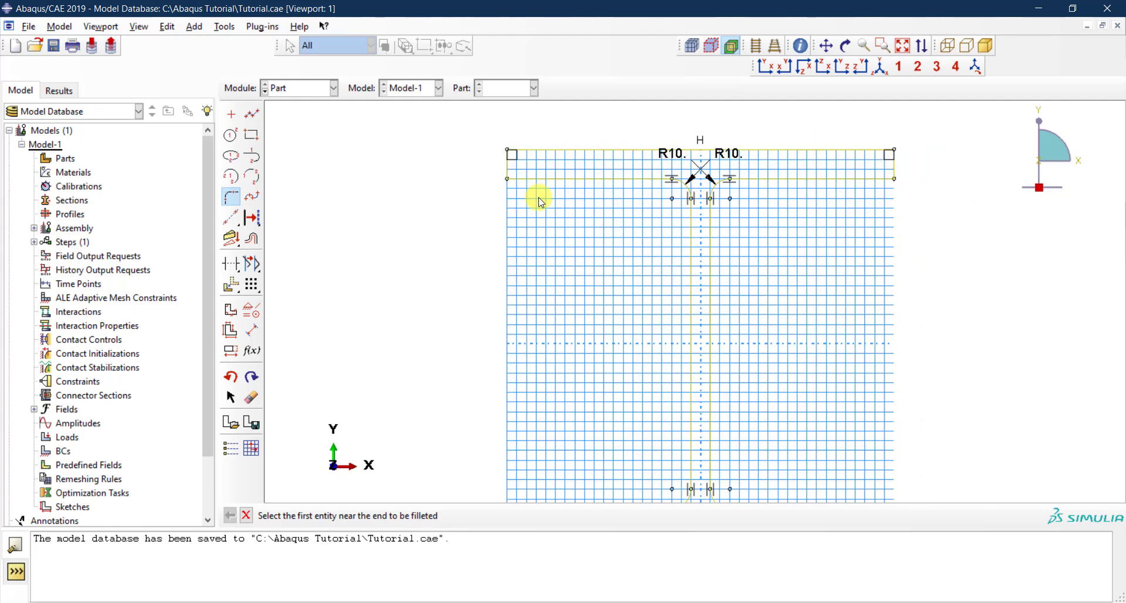
{"action": "scroll", "coordinate": [538, 189], "scroll_direction": "down", "scroll_amount": 2}
{"action": "scroll", "coordinate": [778, 391], "scroll_direction": "up", "scroll_amount": 1}
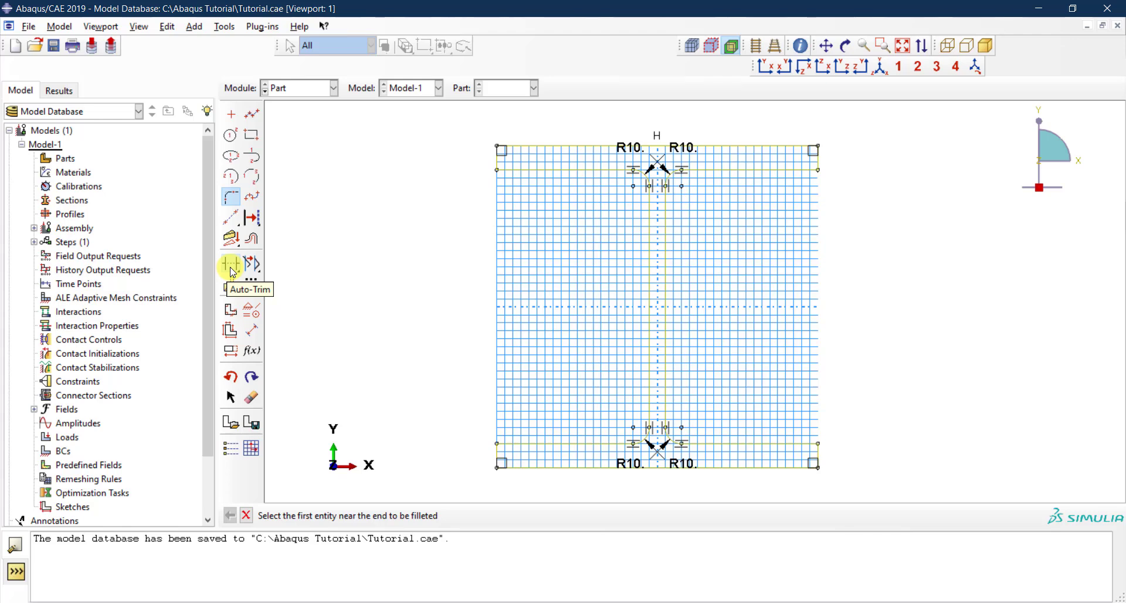
{"action": "left_click", "coordinate": [232, 271]}
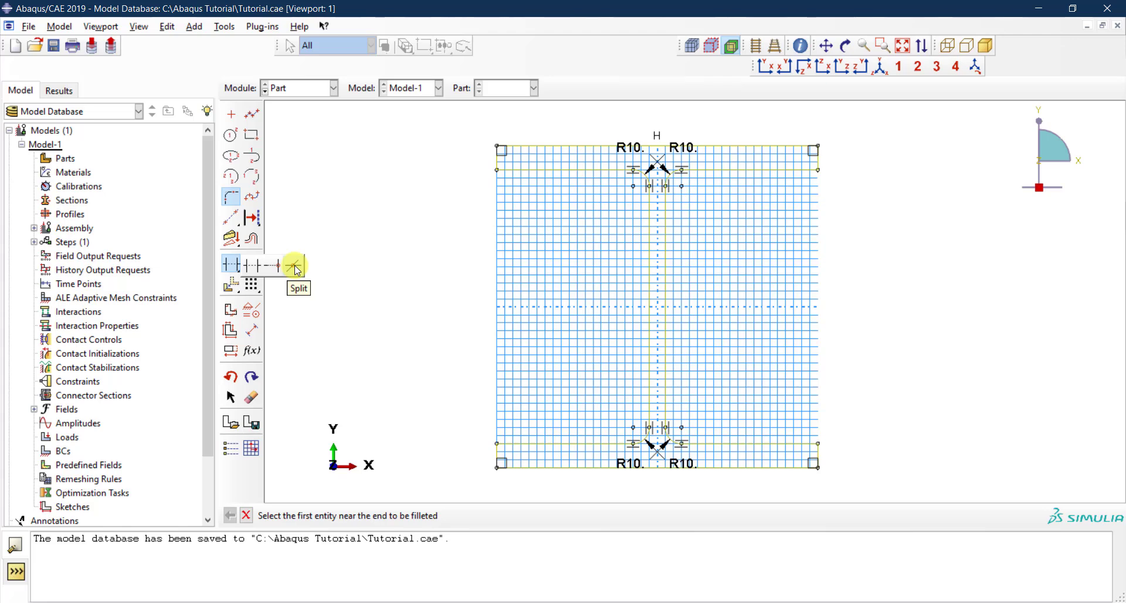
{"action": "left_click_drag", "start_coordinate": [295, 268], "coordinate": [236, 270]}
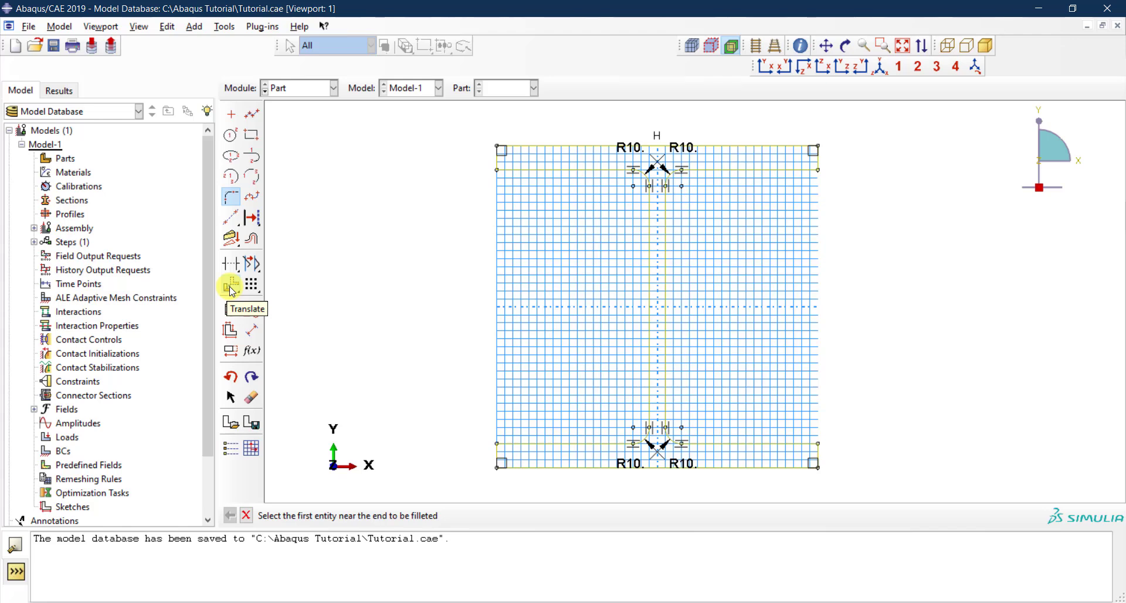
{"action": "left_click_drag", "start_coordinate": [233, 291], "coordinate": [310, 289]}
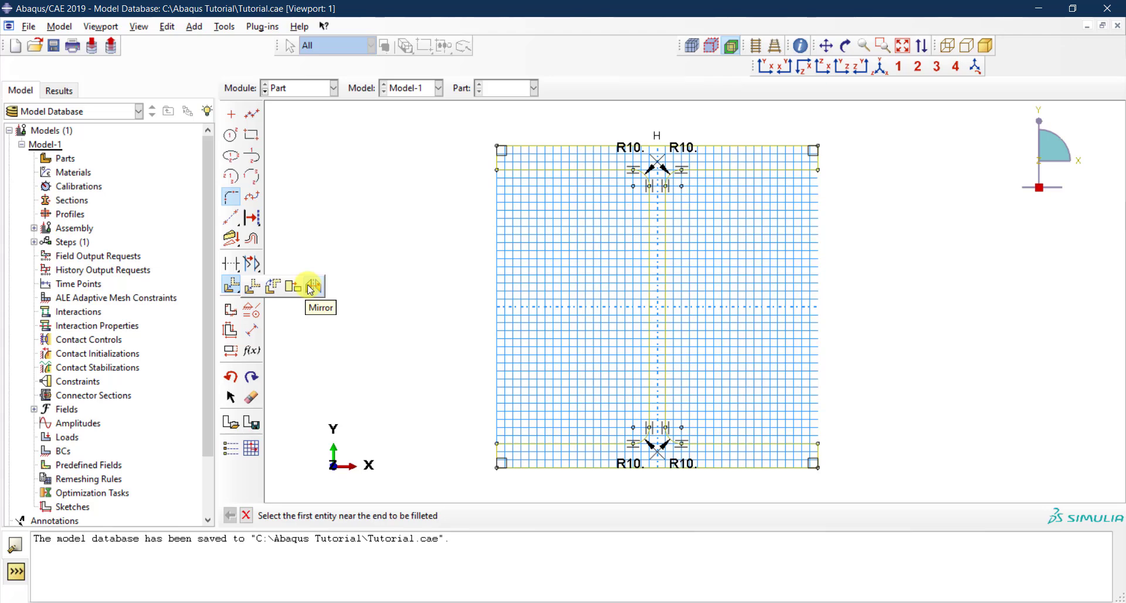
{"action": "left_click", "coordinate": [284, 243]}
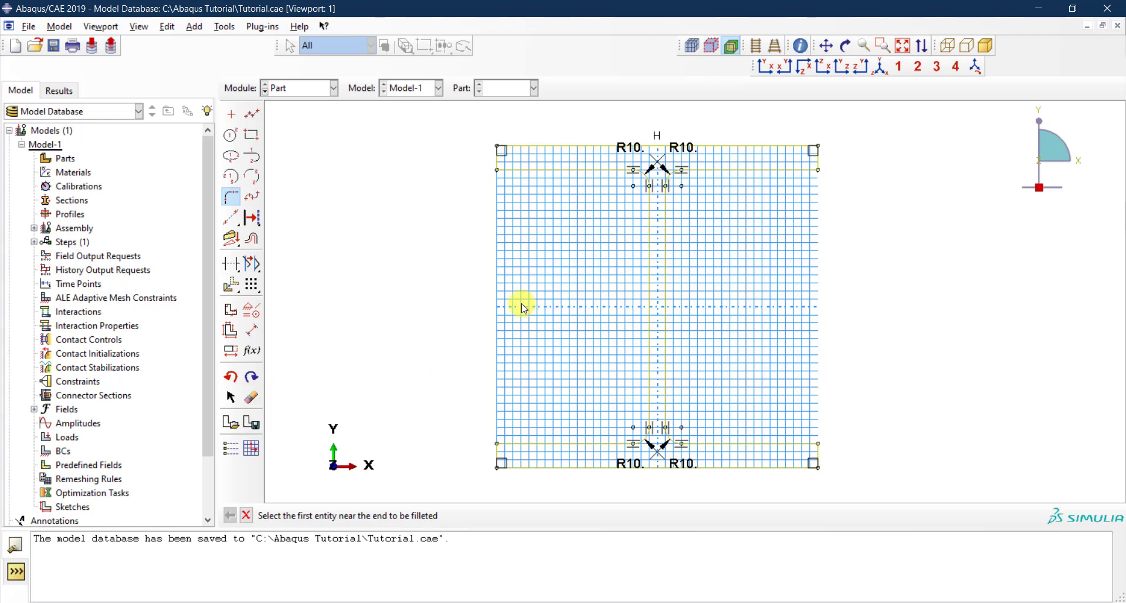
- Sketch a circle to the left of the web, centred at about (-75, 0) with a perimeter point at about (-58.75, 12.5)
{"action": "left_click", "coordinate": [252, 113]}
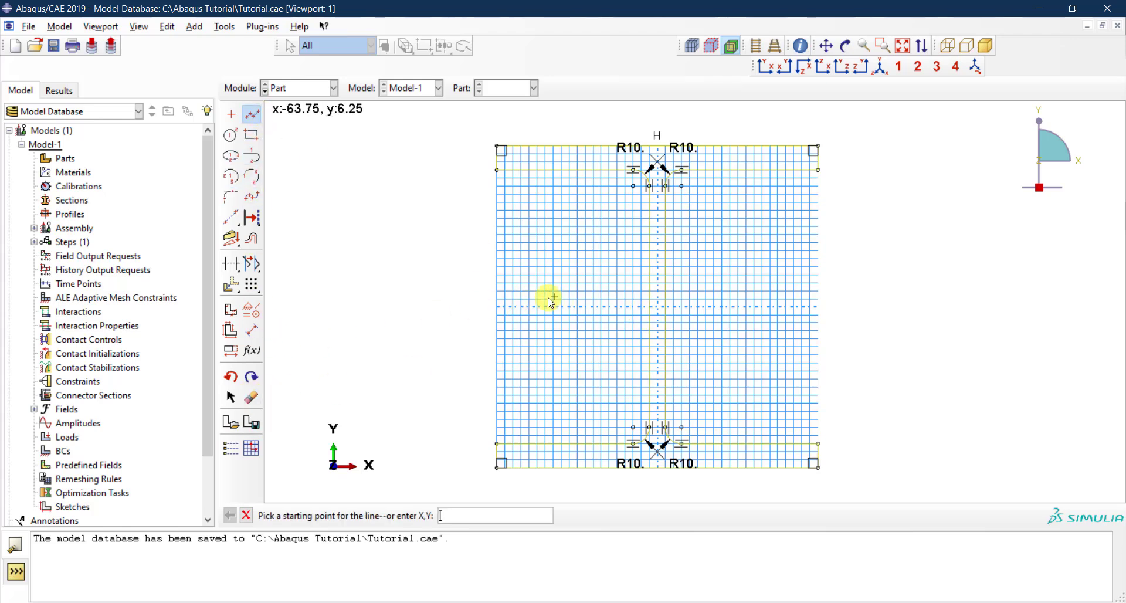
{"action": "left_click", "coordinate": [233, 138]}
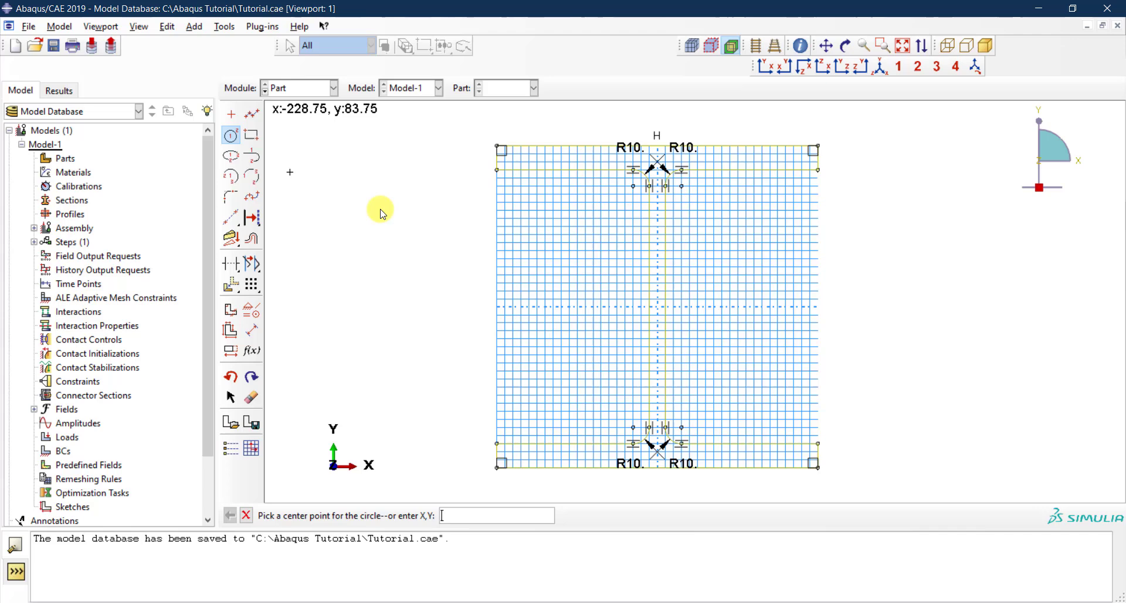
{"action": "left_click", "coordinate": [537, 306]}
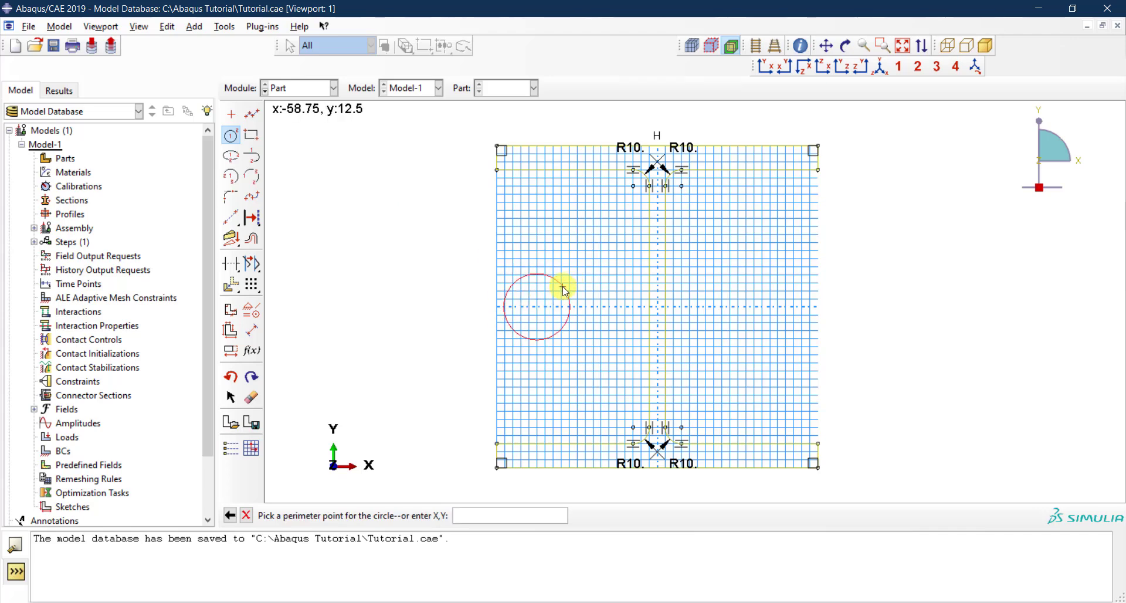
{"action": "left_click", "coordinate": [563, 287]}
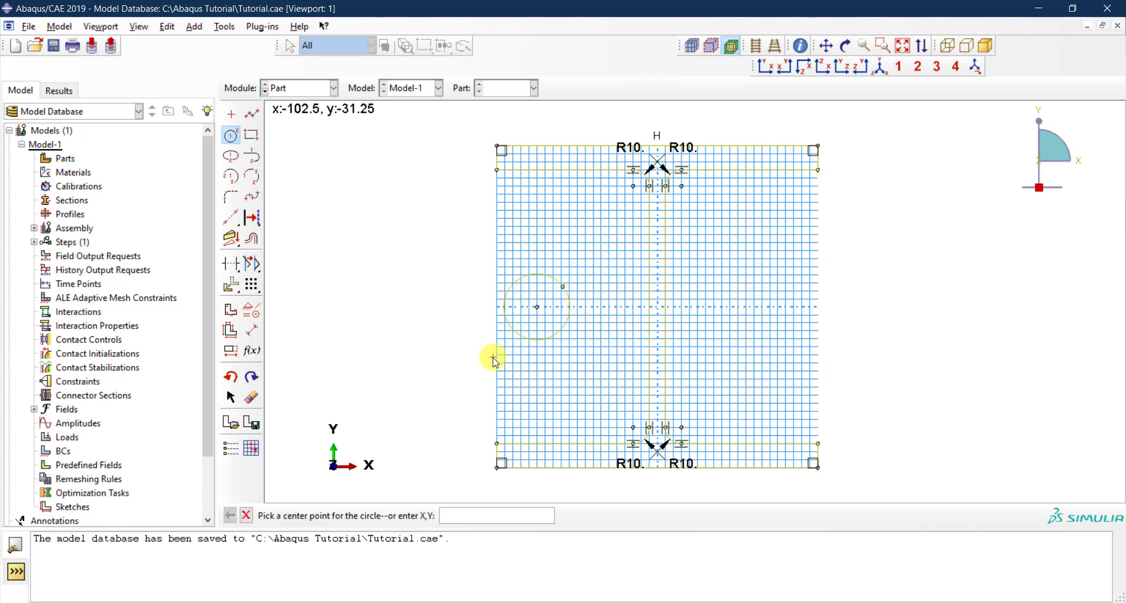
- Delete the circle beside the web from the sketch, and leave the delete command
{"action": "left_click", "coordinate": [259, 400]}
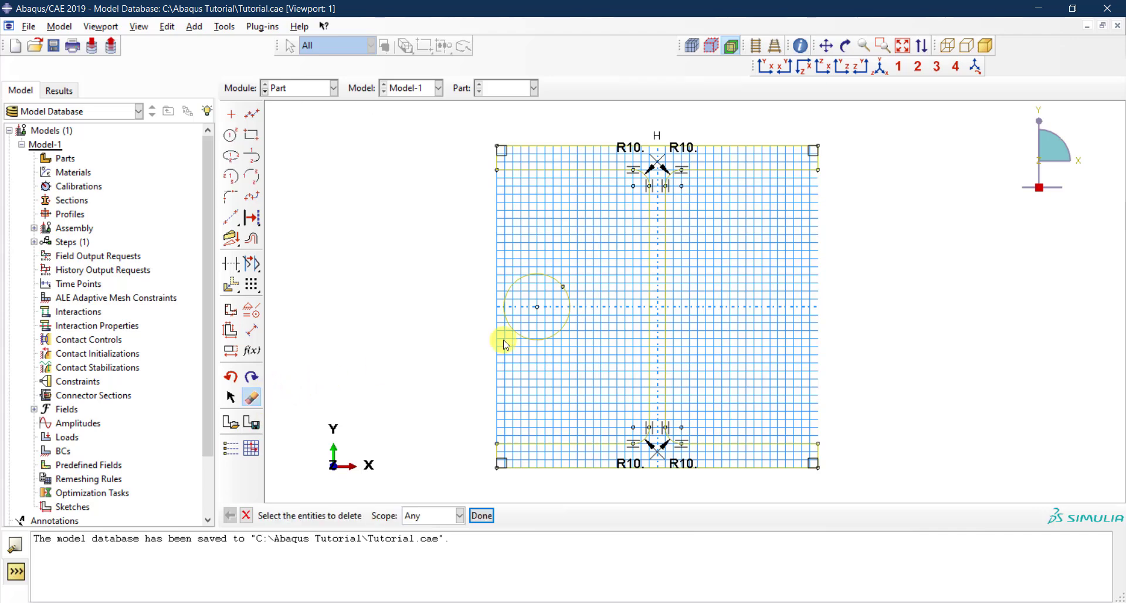
{"action": "left_click", "coordinate": [551, 338]}
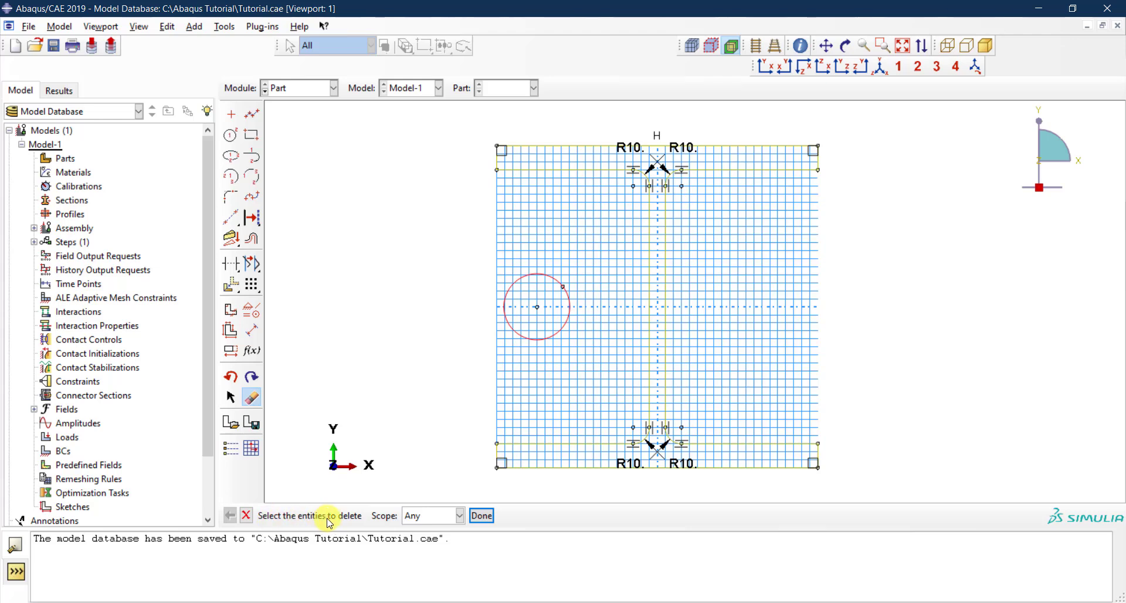
{"action": "left_click", "coordinate": [489, 516]}
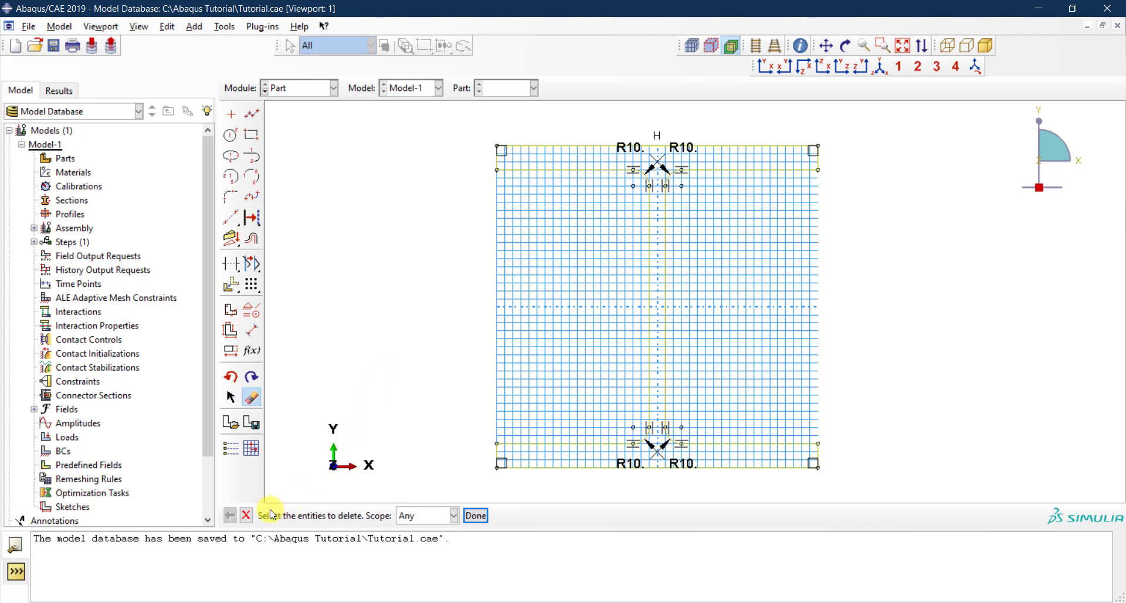
{"action": "left_click", "coordinate": [247, 514]}
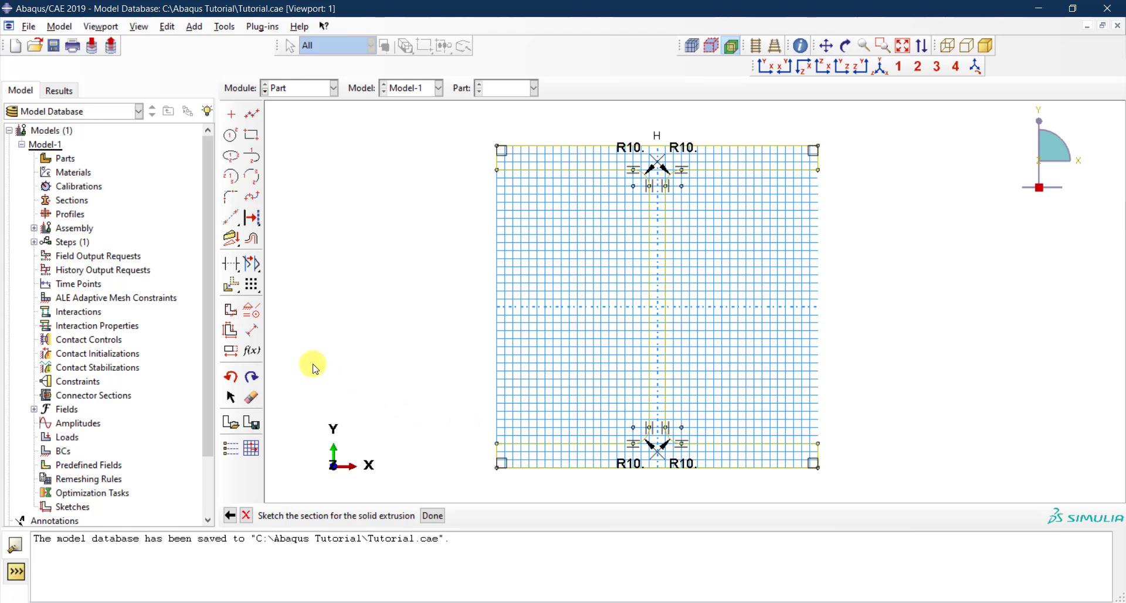
- Dimension the right end edge of the lower flange with a value of 30, and undo that dimension
{"action": "left_click", "coordinate": [253, 331]}
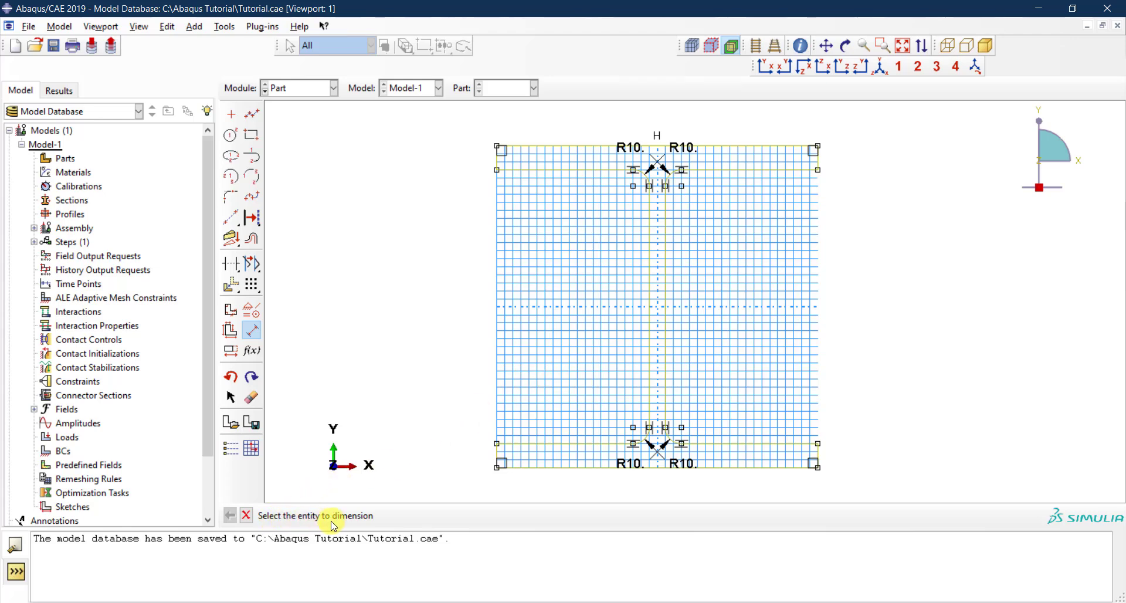
{"action": "left_click", "coordinate": [822, 456]}
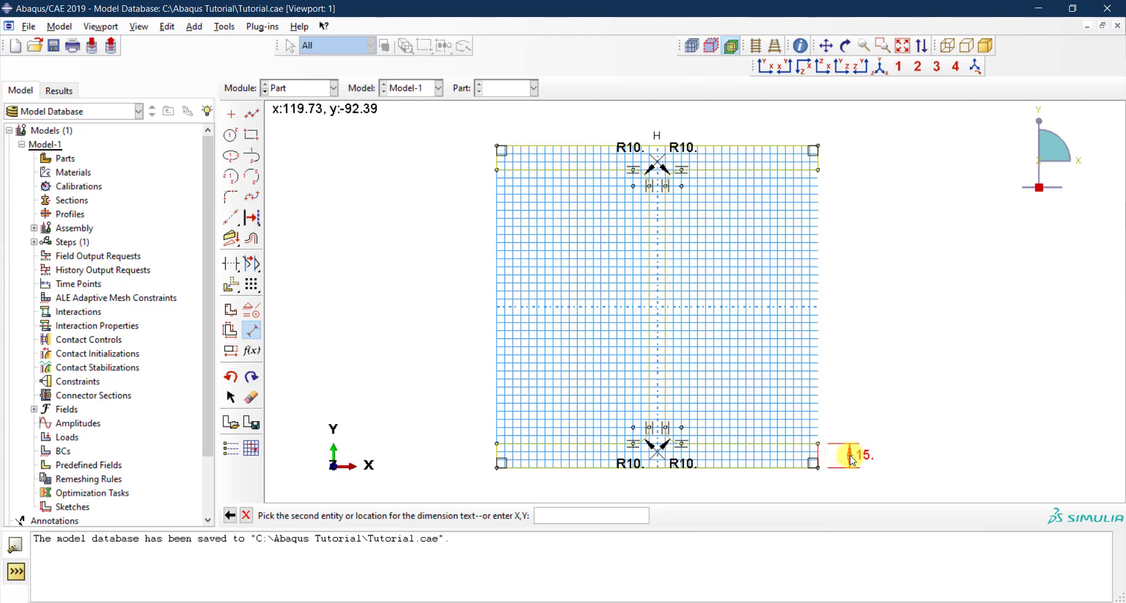
{"action": "left_click", "coordinate": [856, 460]}
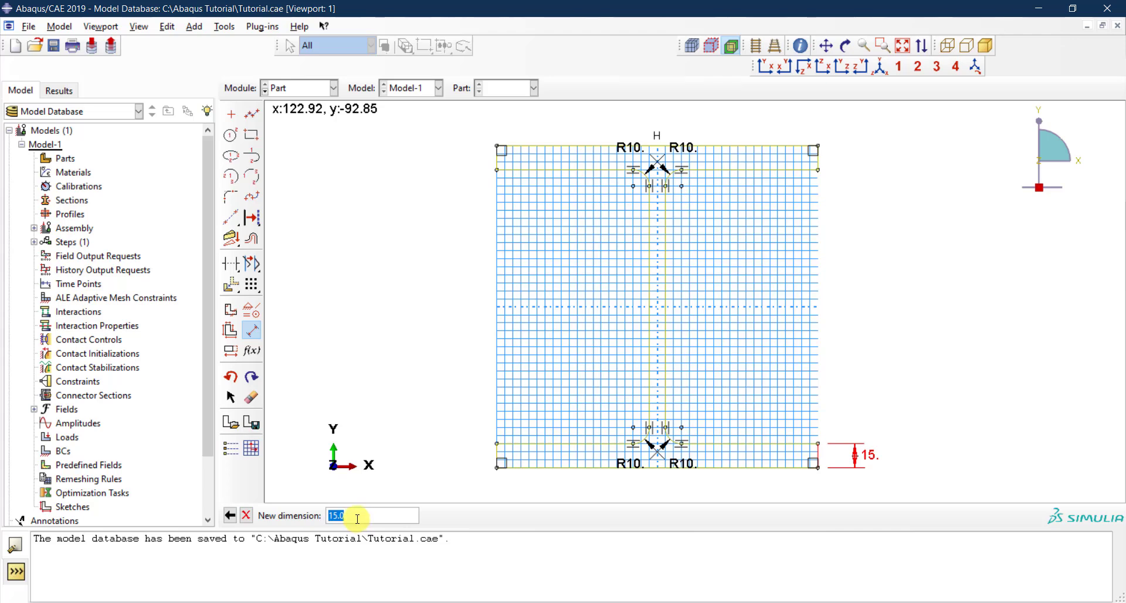
{"action": "type", "text": "30"}
{"action": "key", "text": "Return"}
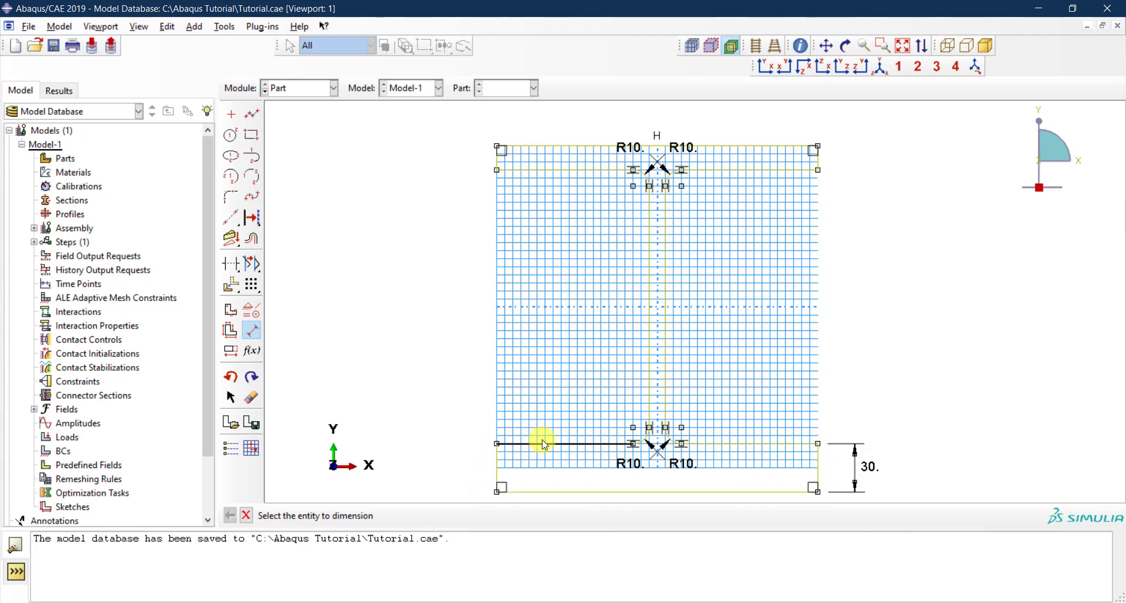
{"action": "left_click", "coordinate": [236, 378]}
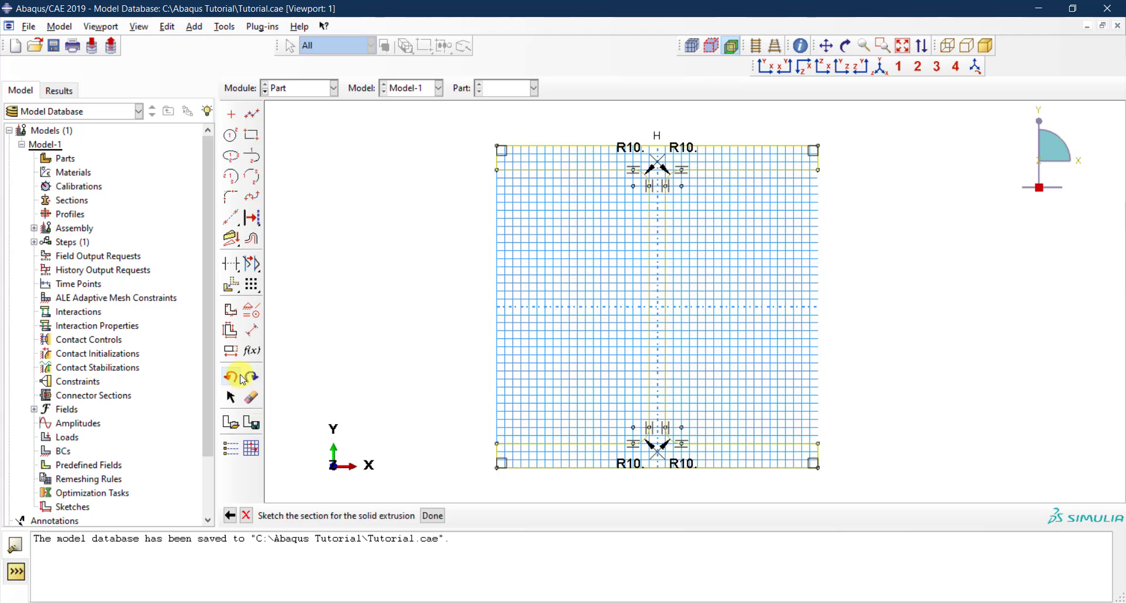
- Dimension the lower flange's thickness at its right end edge, accepting the proposed value
{"action": "left_click", "coordinate": [251, 330]}
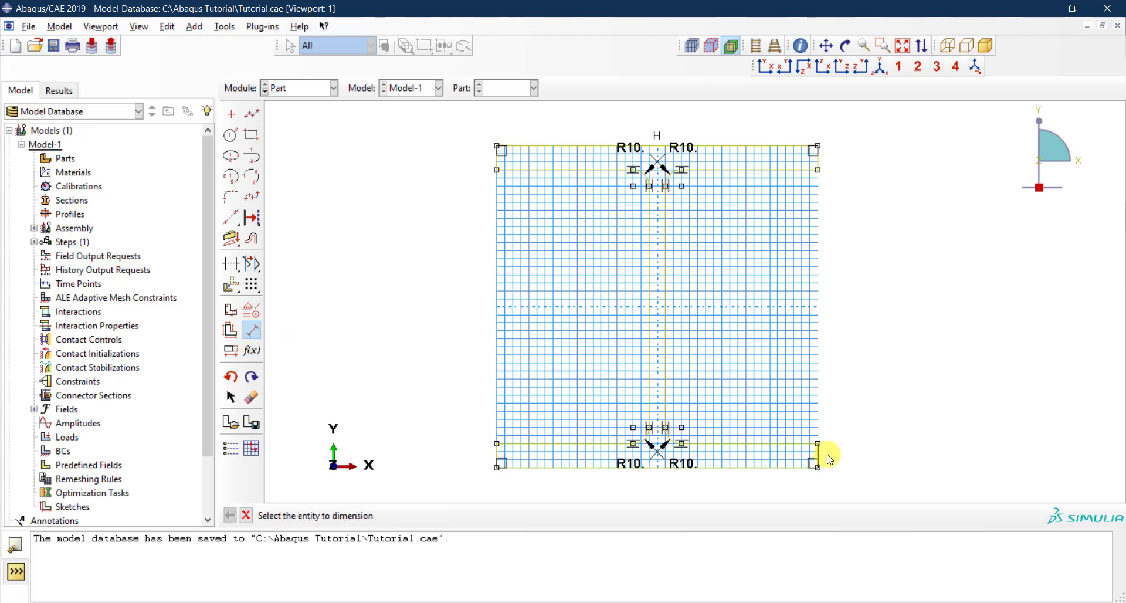
{"action": "left_click", "coordinate": [818, 455]}
{"action": "left_click", "coordinate": [849, 459]}
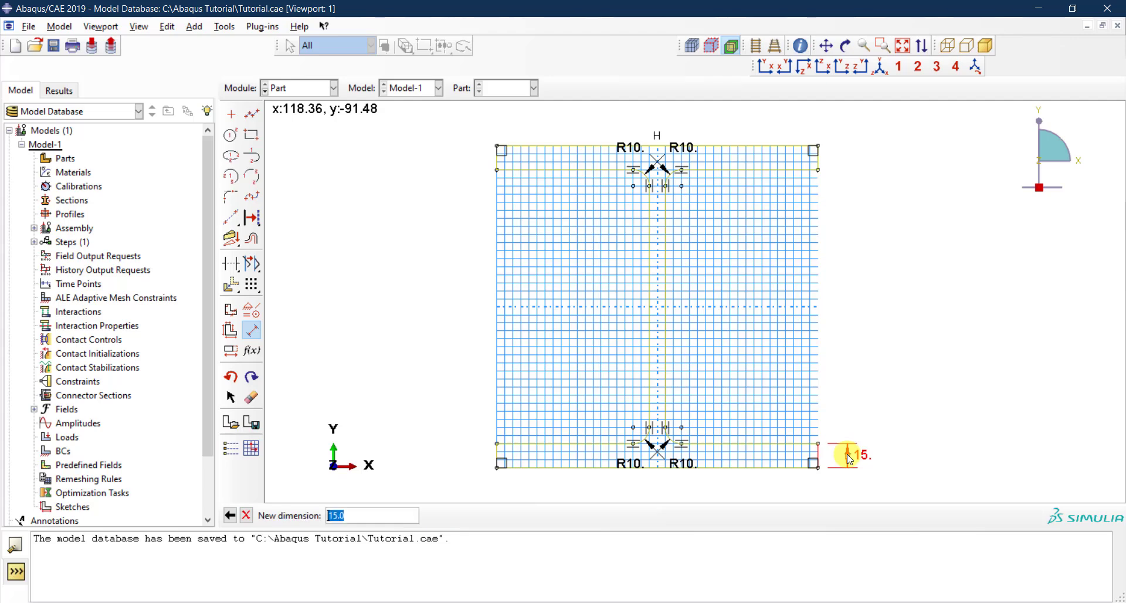
{"action": "key", "text": "Return"}
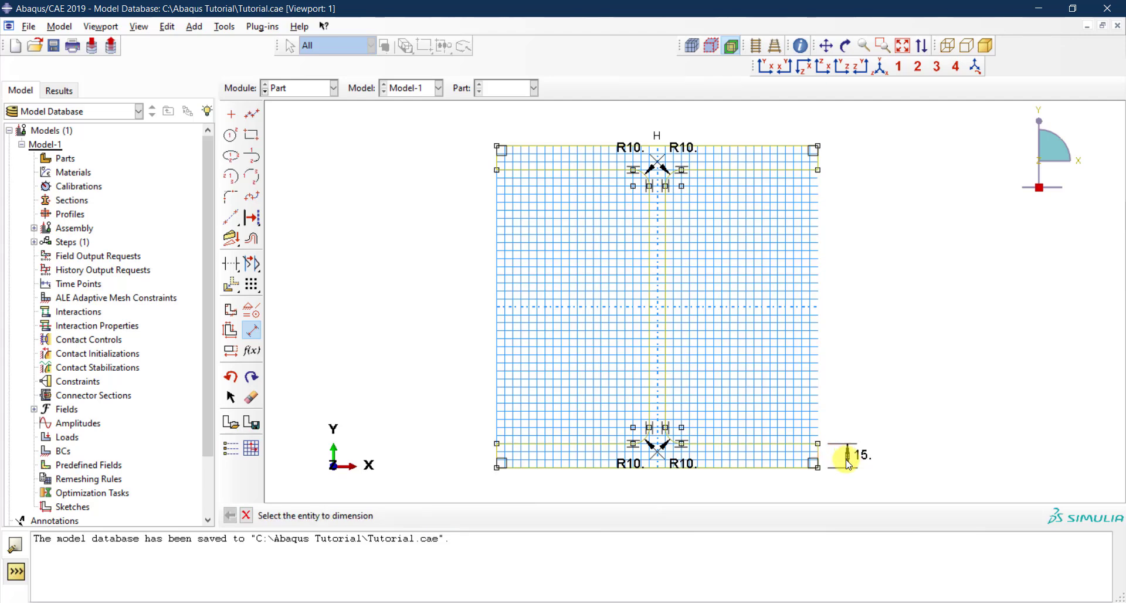
- Open the lower flange's thickness dimension for editing, and cancel the edit
{"action": "left_click", "coordinate": [231, 351]}
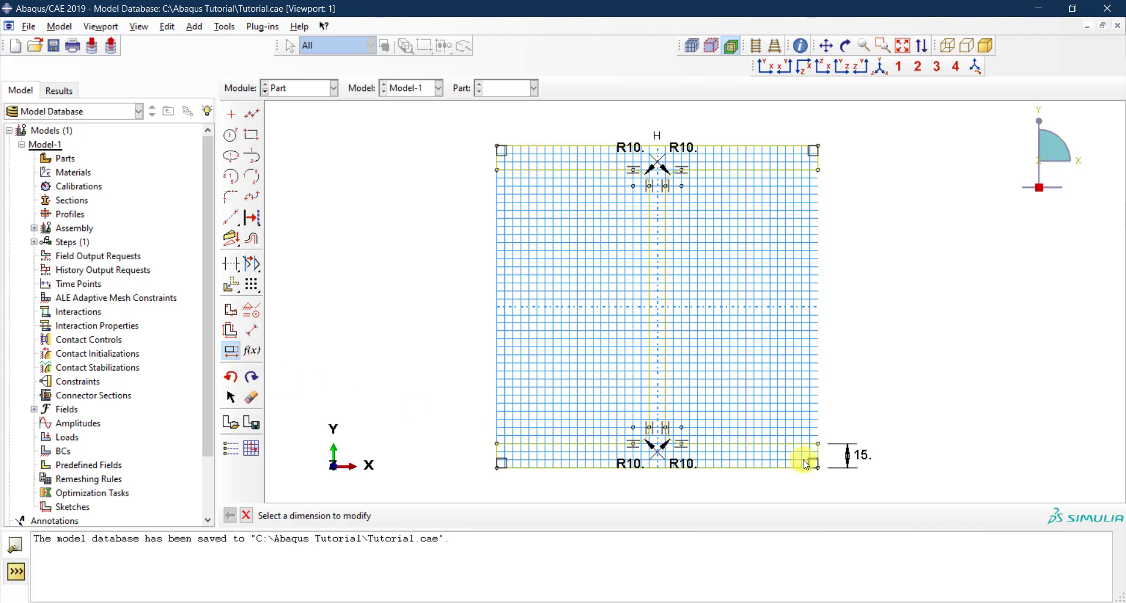
{"action": "left_click", "coordinate": [867, 460]}
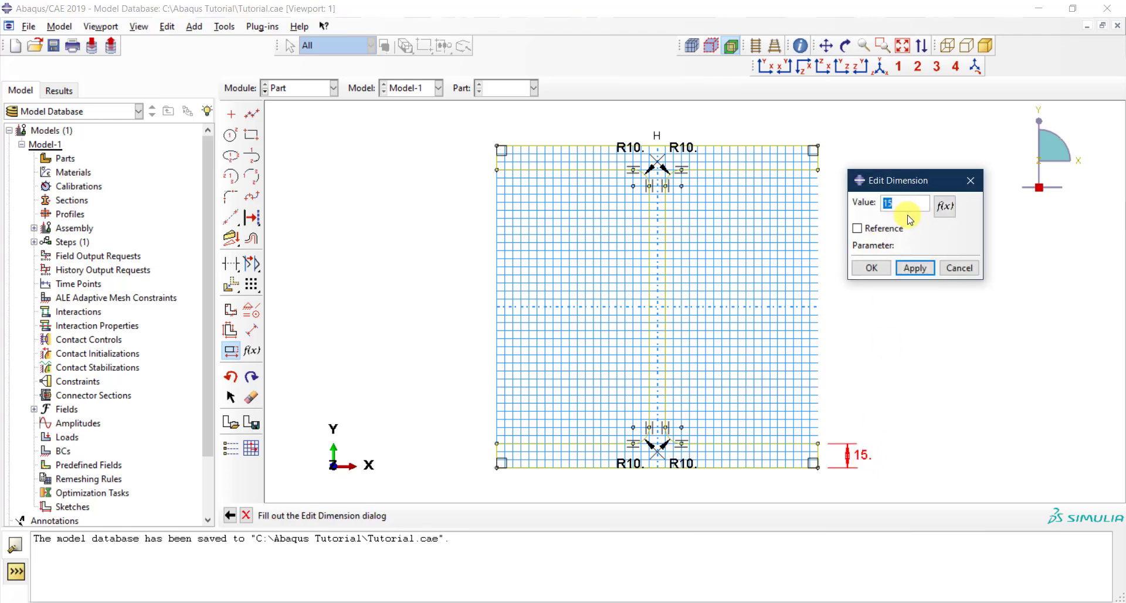
{"action": "left_click", "coordinate": [959, 267]}
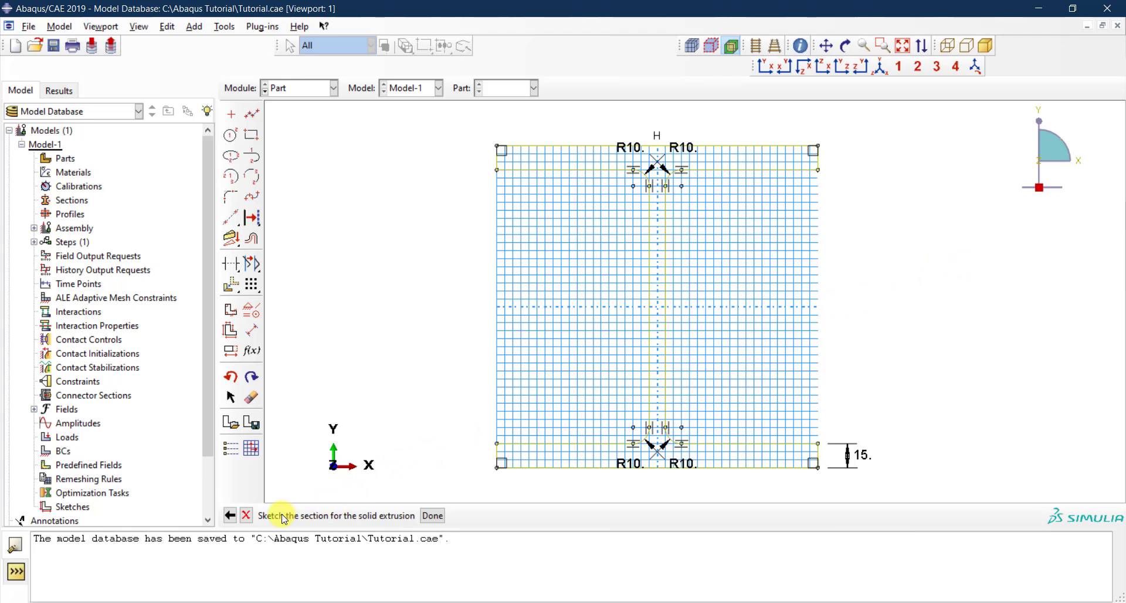
- Finish the column's I-shaped section sketch, keeping all its geometry, and move the base extrusion settings clear of the model tree
{"action": "key", "text": "Escape"}
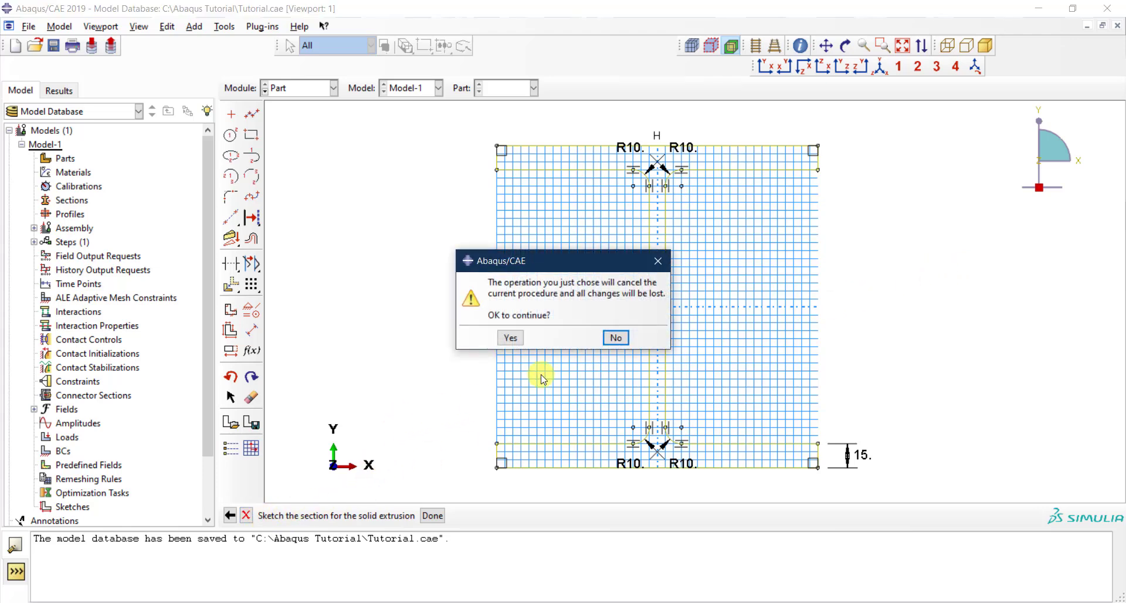
{"action": "left_click", "coordinate": [617, 339]}
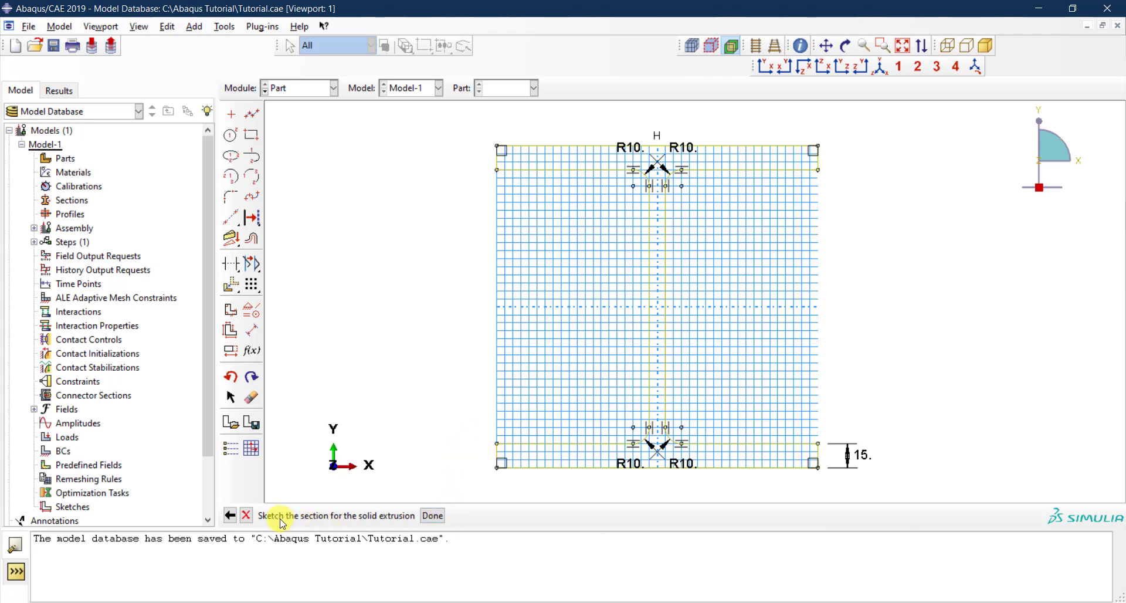
{"action": "left_click", "coordinate": [432, 516]}
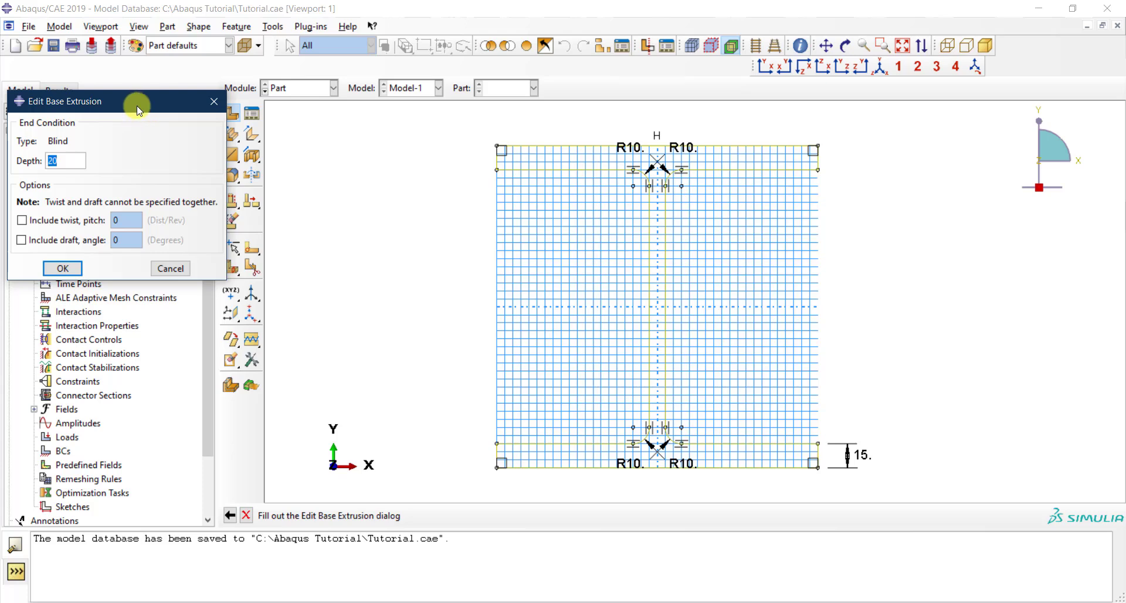
{"action": "left_click_drag", "start_coordinate": [137, 109], "coordinate": [420, 203]}
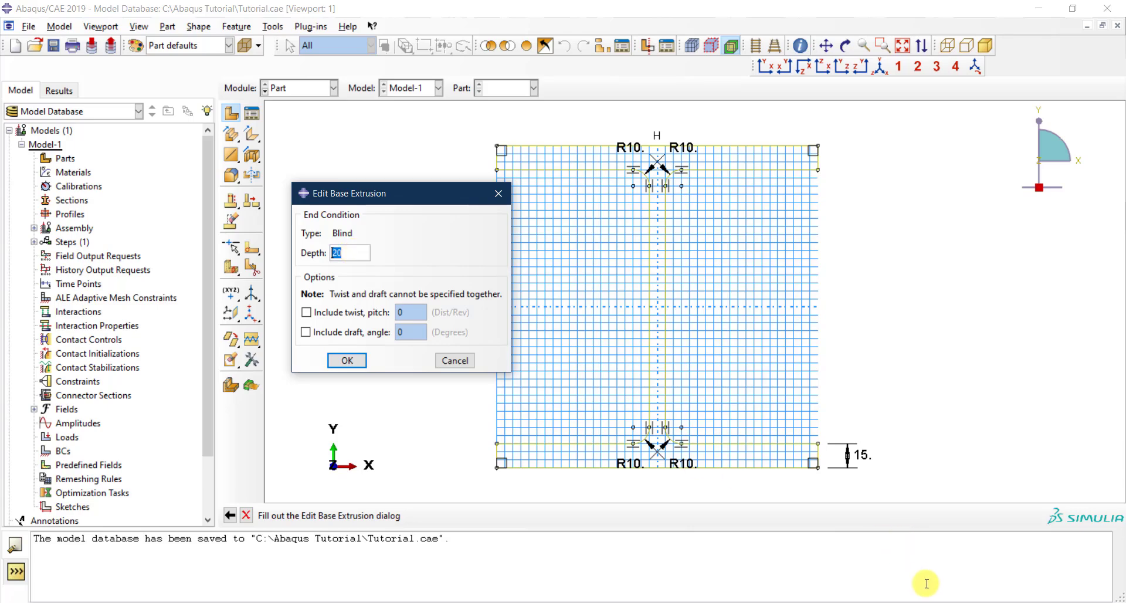
- Check the column's height in the tutorial PDF, and extrude the section in Abaqus/CAE to a blind depth of 1500
{"action": "left_click", "coordinate": [927, 602]}
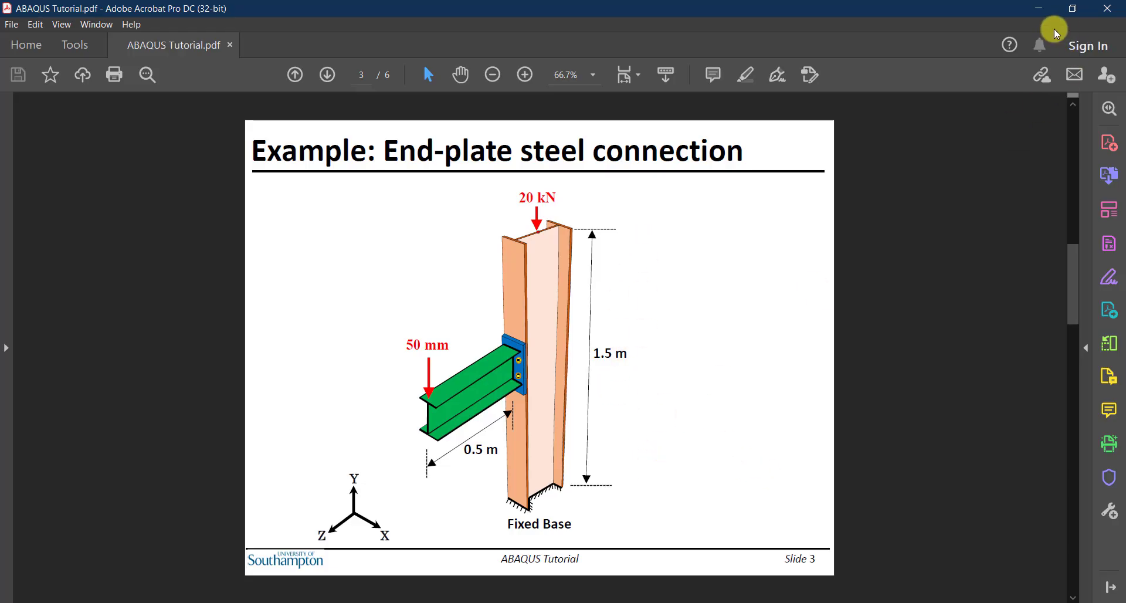
{"action": "left_click", "coordinate": [1037, 9]}
{"action": "type", "text": "1500"}
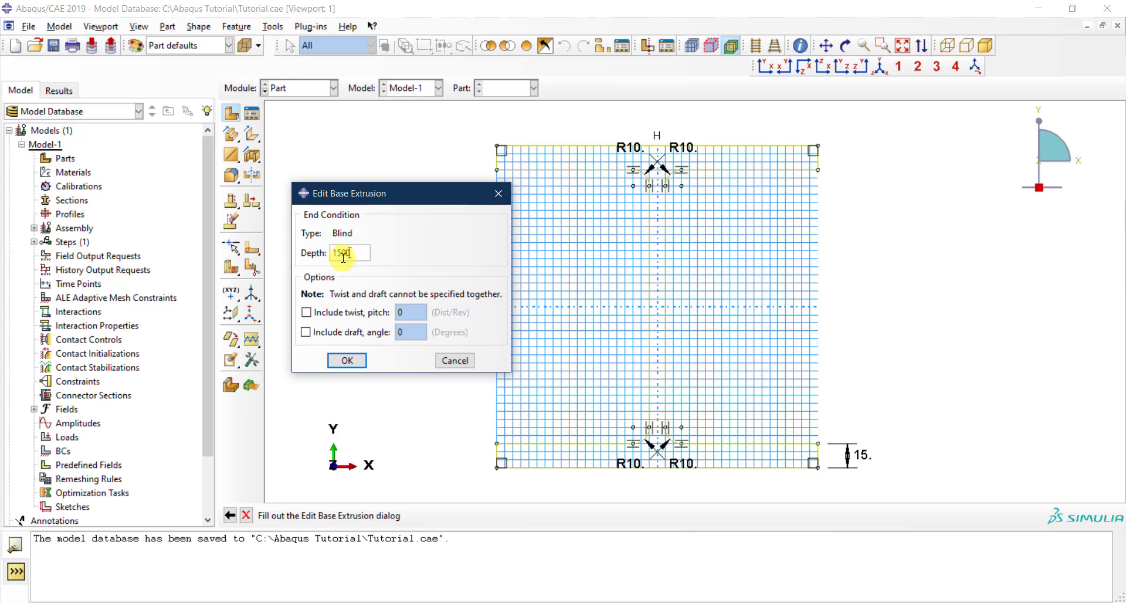
{"action": "left_click", "coordinate": [347, 362]}
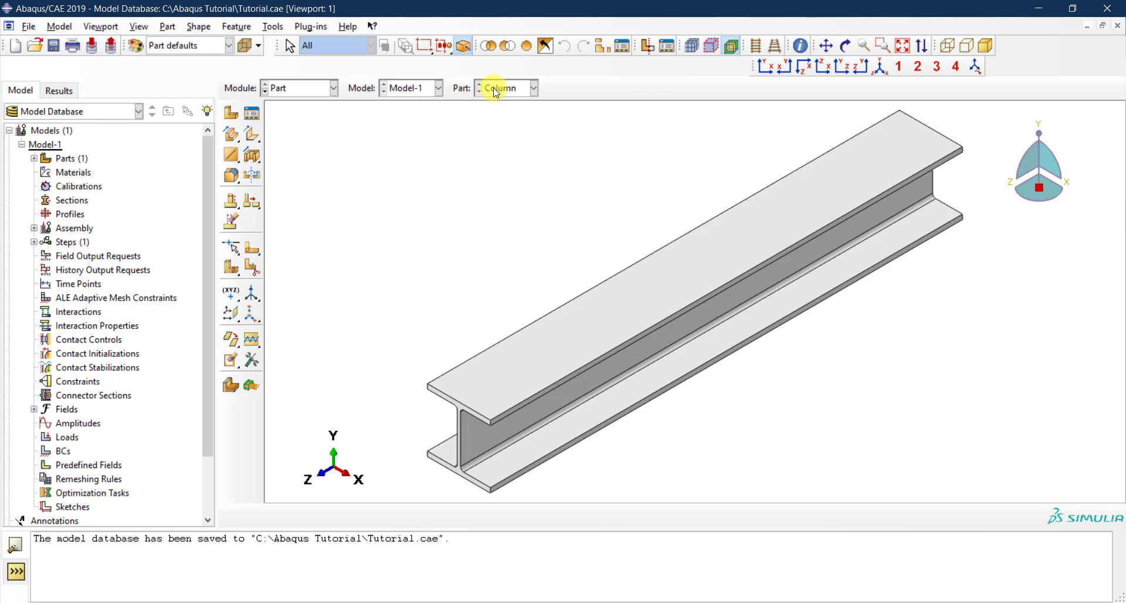
- Check the current part selection and expand the Parts container in the model tree to locate the Column part
{"action": "left_click", "coordinate": [515, 91]}
{"action": "left_click", "coordinate": [521, 92]}
{"action": "left_click", "coordinate": [33, 158]}
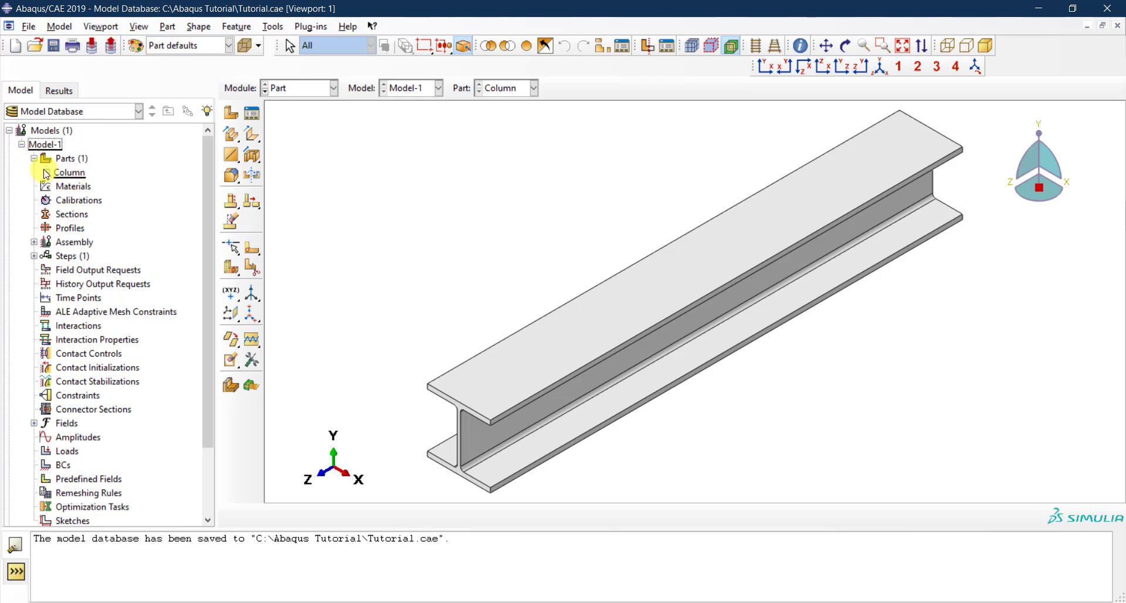
{"action": "left_click", "coordinate": [45, 173]}
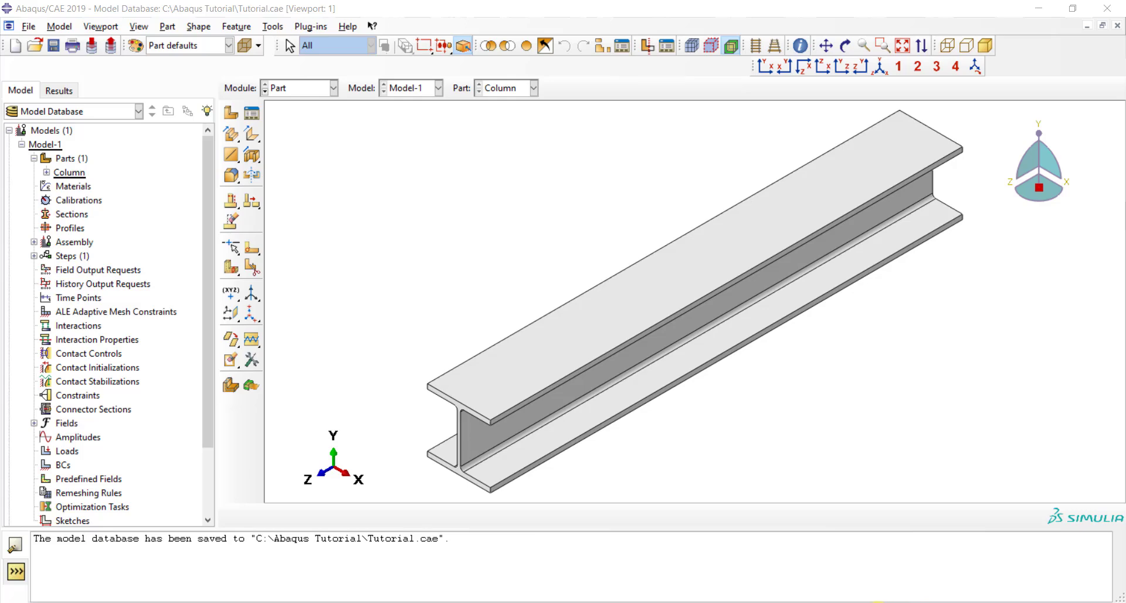
- Switch to the tutorial PDF and review the beam's cross-section dimensions and its length in the connection drawing
{"action": "key", "text": "alt+Tab"}
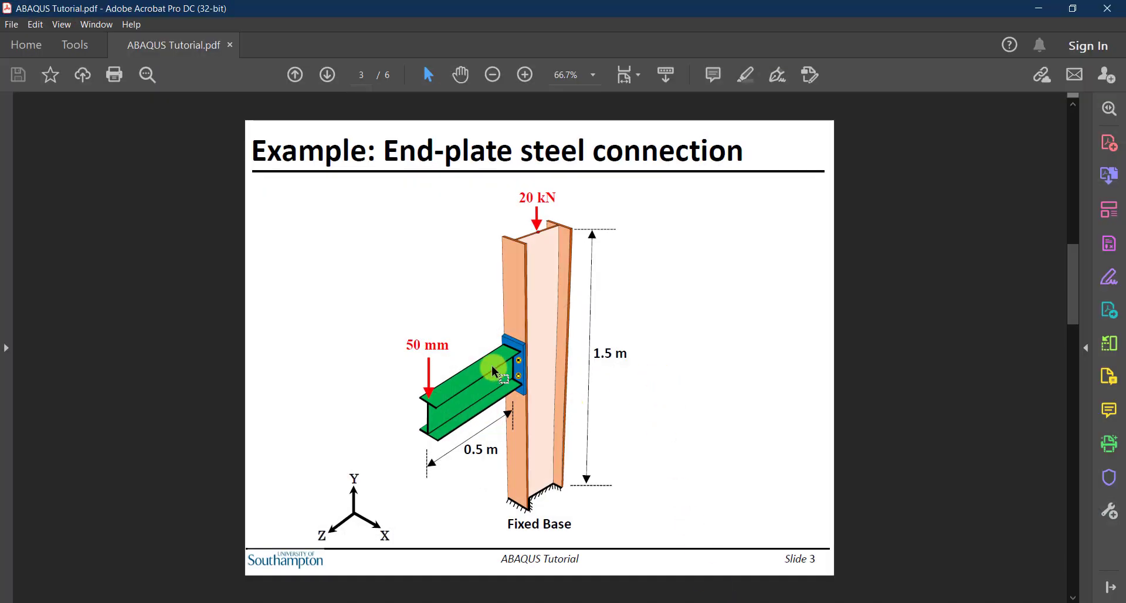
{"action": "scroll", "coordinate": [481, 381], "scroll_direction": "down", "scroll_amount": 2}
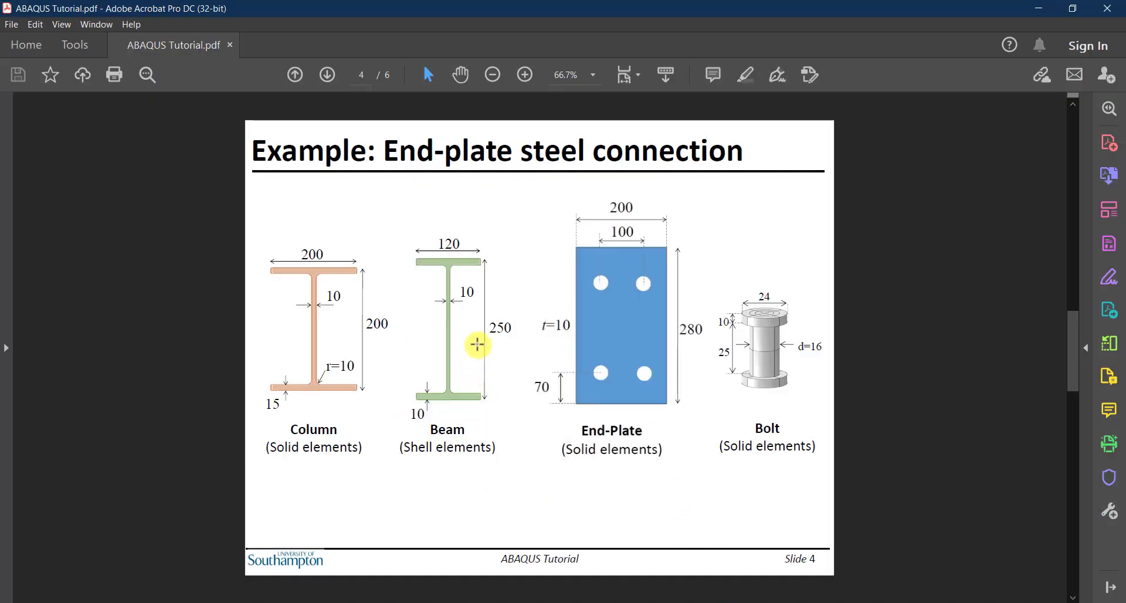
{"action": "scroll", "coordinate": [465, 392], "scroll_direction": "down", "scroll_amount": 2}
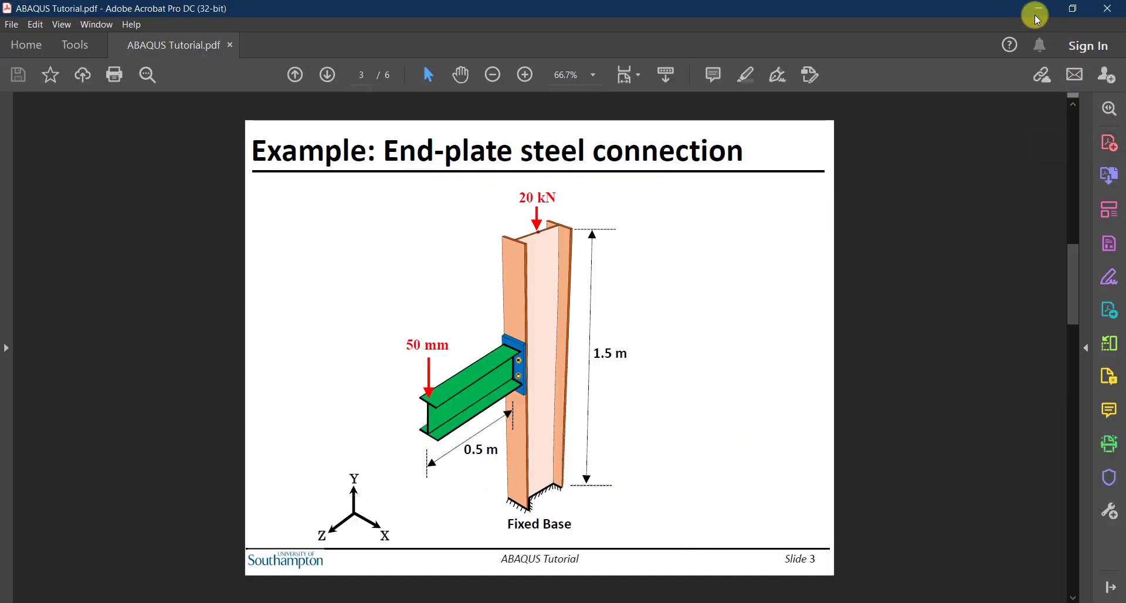